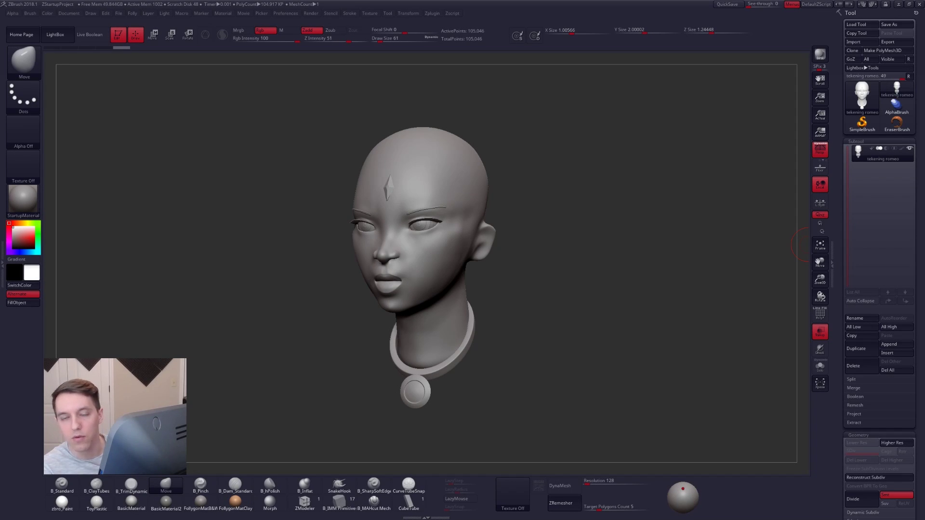
- Compare the head sculpt with the painted reference picture and examine it from the front and side
mouse_move(924, 140)
left_mouse_down()
mouse_move(629, 143)
mouse_move(657, 135)
left_mouse_up()
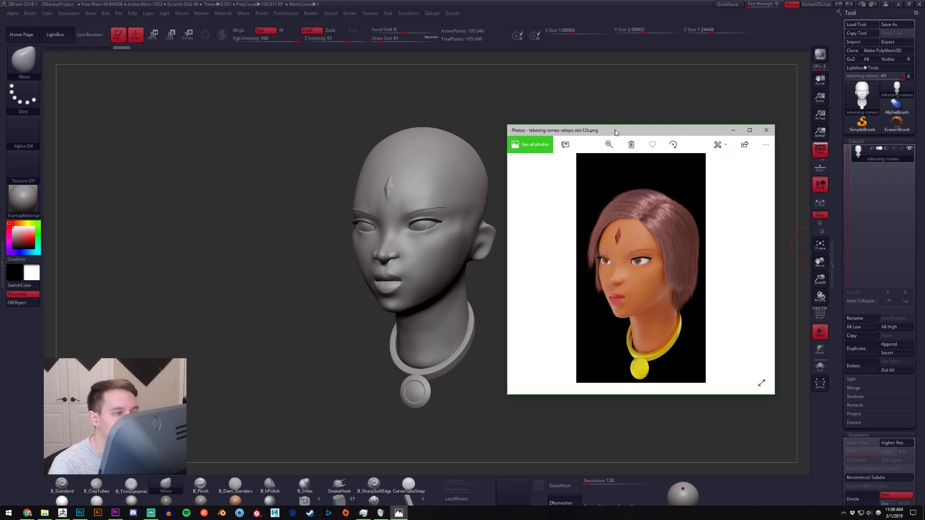
left_click_drag(612, 134, 924, 129)
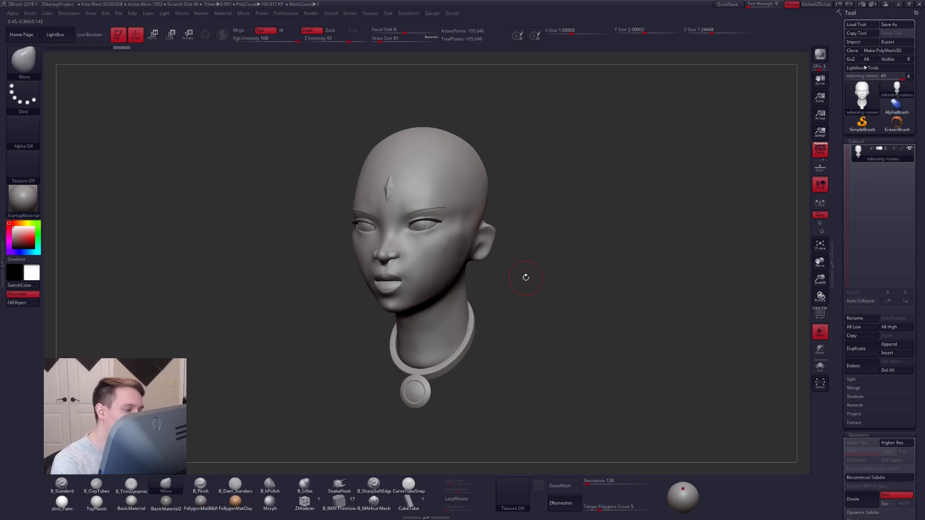
left_click_drag(511, 287, 560, 321)
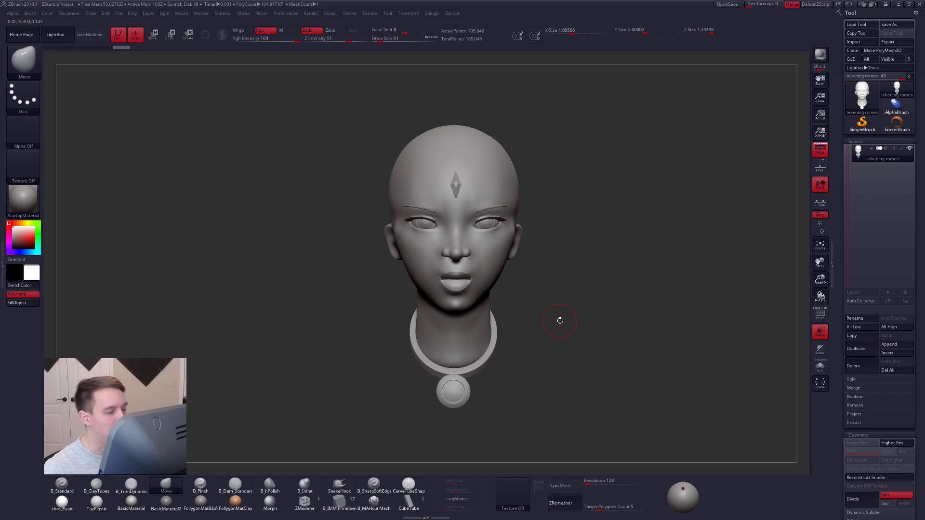
left_click_drag(568, 378, 580, 392)
- Split the head model into polygroups with Auto Groups, showing the wireframe only while doing so
key("shift+f")
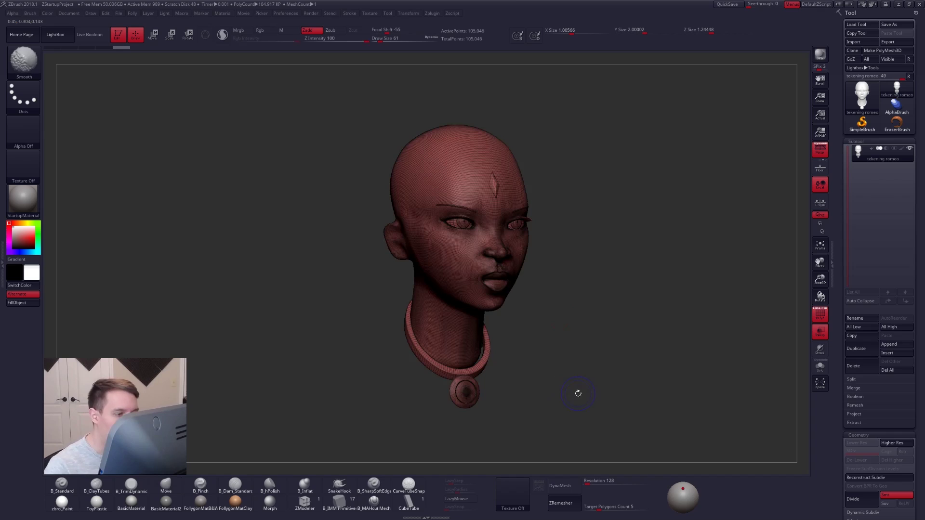
key("ctrl+shift+g")
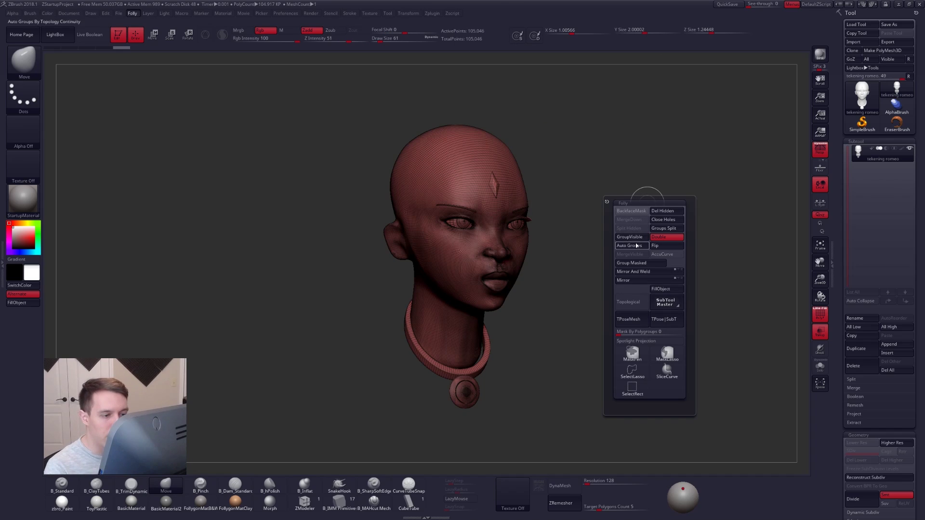
left_click(636, 246)
key("shift+f")
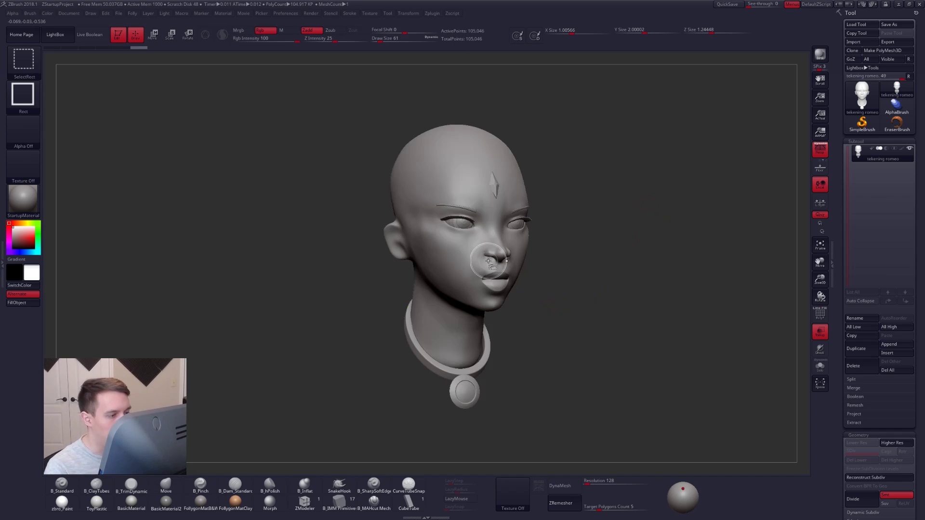
- Isolate the head's skin mesh and split the hidden necklace, eyes and forehead parts into a separate subtool
left_click(477, 253, "ctrl+shift")
key("space")
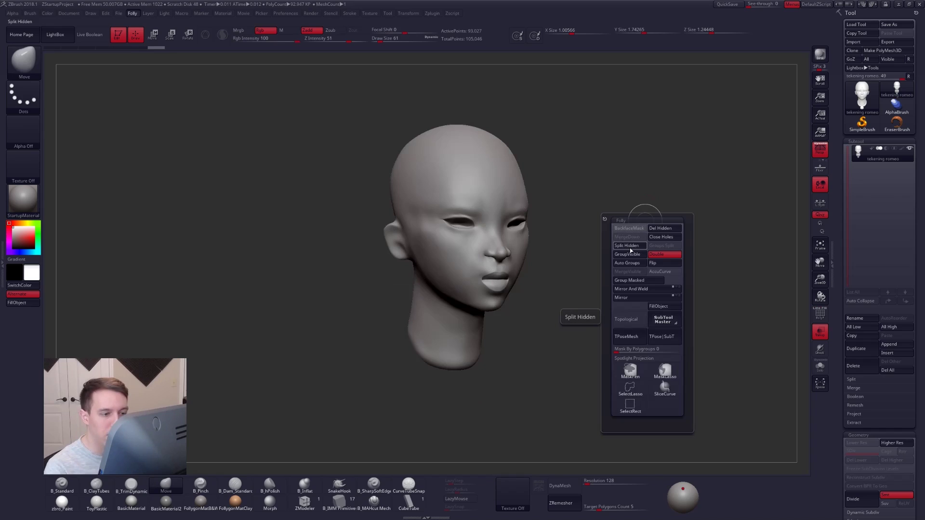
left_click(630, 250)
- Turn off subtool transparency and examine the head from the front and in profile
left_click_drag(601, 228, 559, 232)
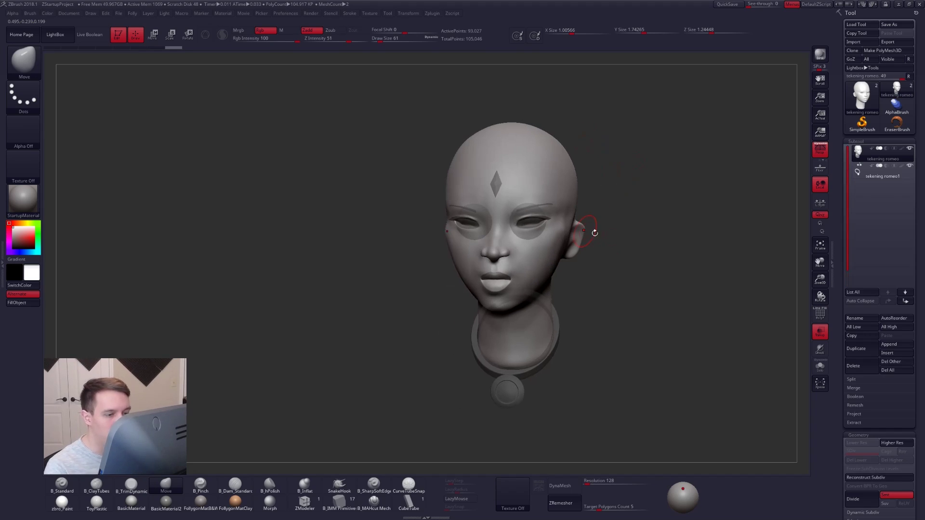
left_click(823, 331)
left_click_drag(583, 281, 528, 267, "alt")
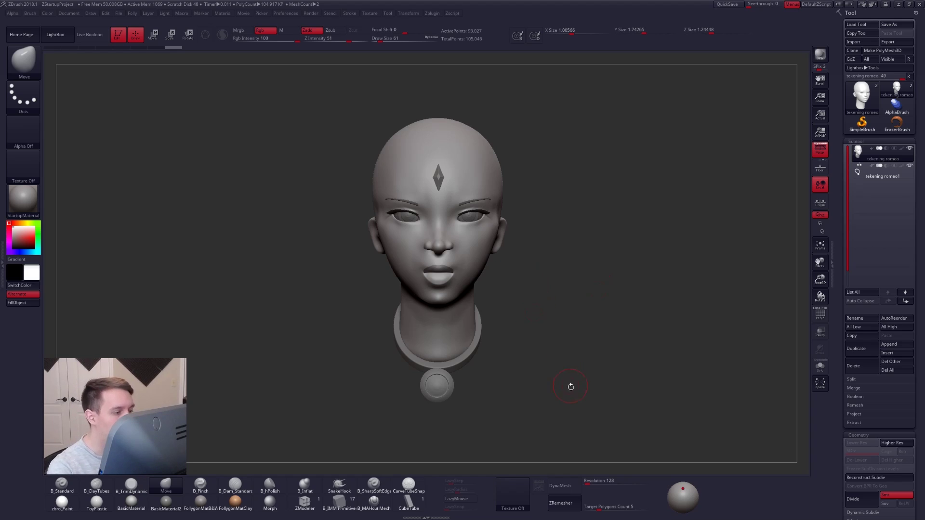
left_click_drag(574, 400, 604, 376)
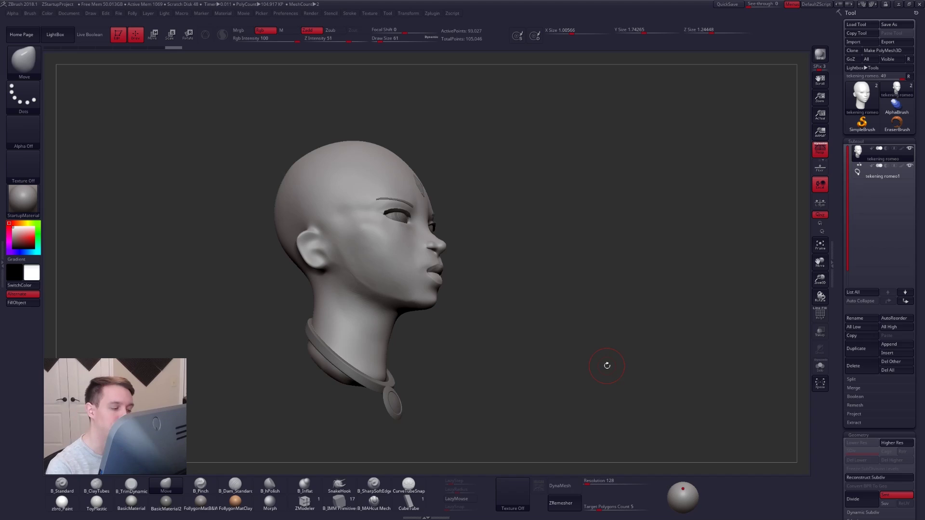
mouse_move(572, 405)
left_mouse_down()
mouse_move(551, 424)
mouse_move(576, 419)
left_mouse_up()
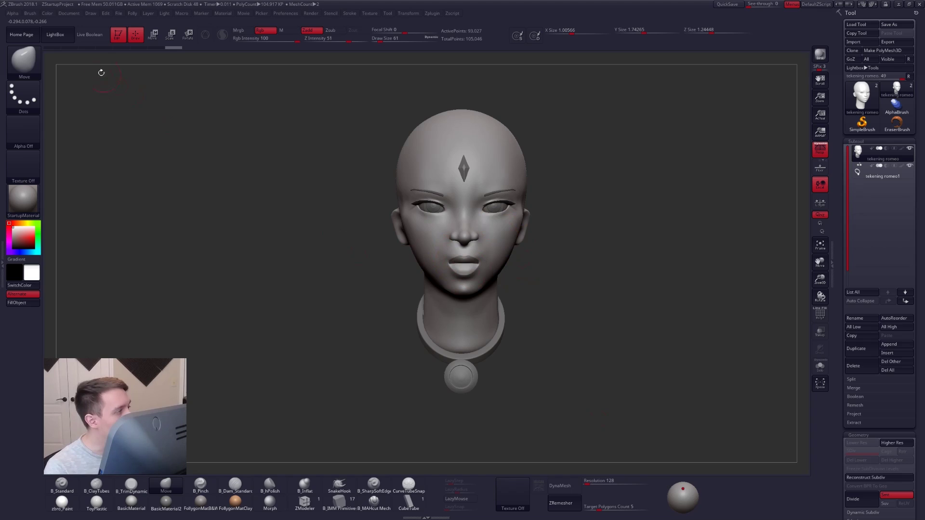
- Load the Ryan_Kingslien_Anatomy_Model tool from the LightBox library and close the library
left_click(62, 40)
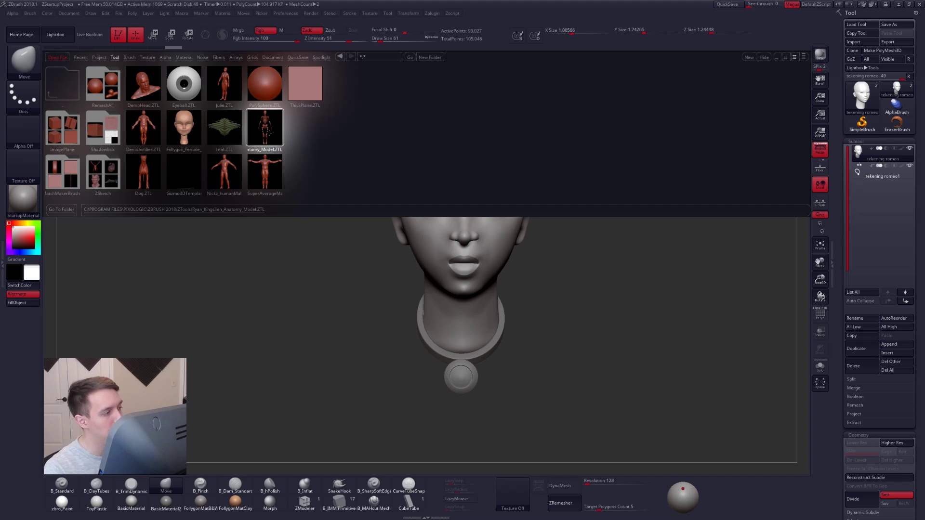
double_click(270, 134)
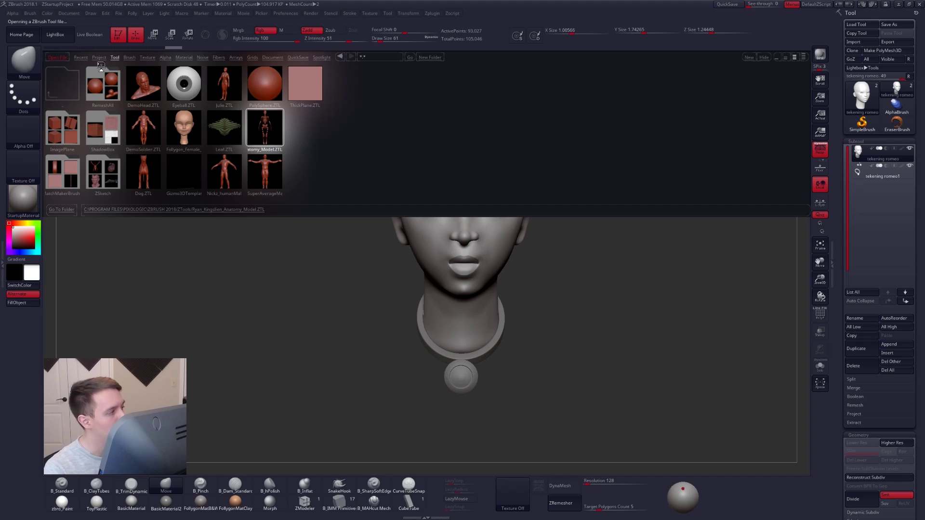
left_click(72, 38)
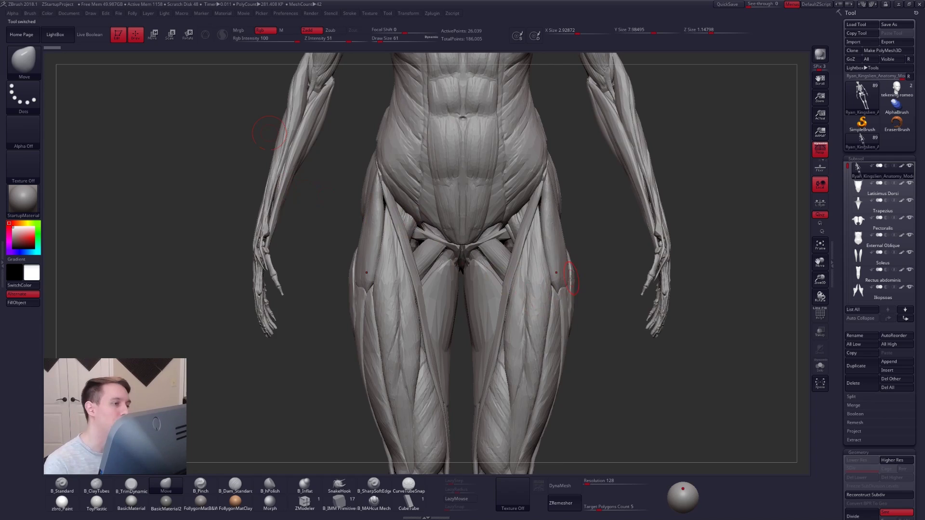
- Examine the full anatomy figure and select its Zygomatic Major subtool
key("f")
left_click_drag(527, 221, 428, 222)
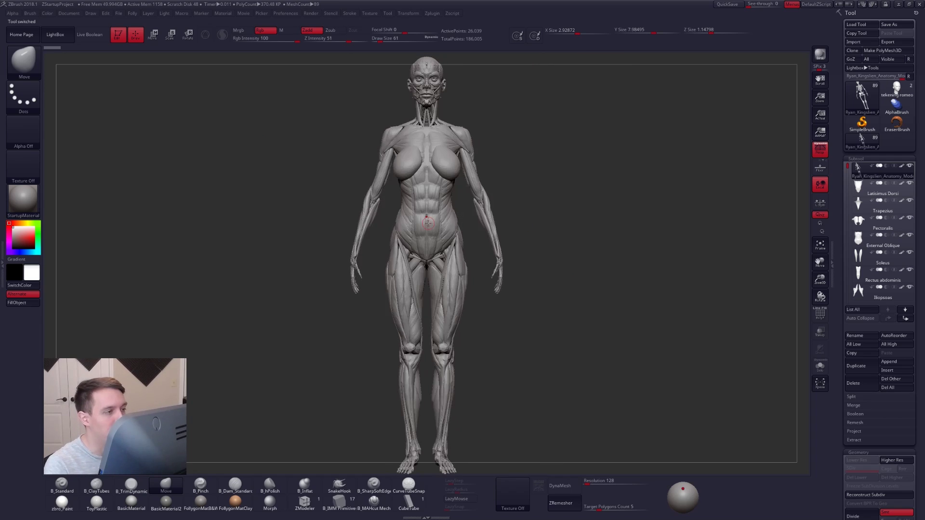
right_click_drag(407, 223, 446, 287)
left_click(445, 172, "alt")
right_click_drag(465, 193, 490, 254, "ctrl")
- Switch back to the character head tool and frame it from the front
left_click(897, 89)
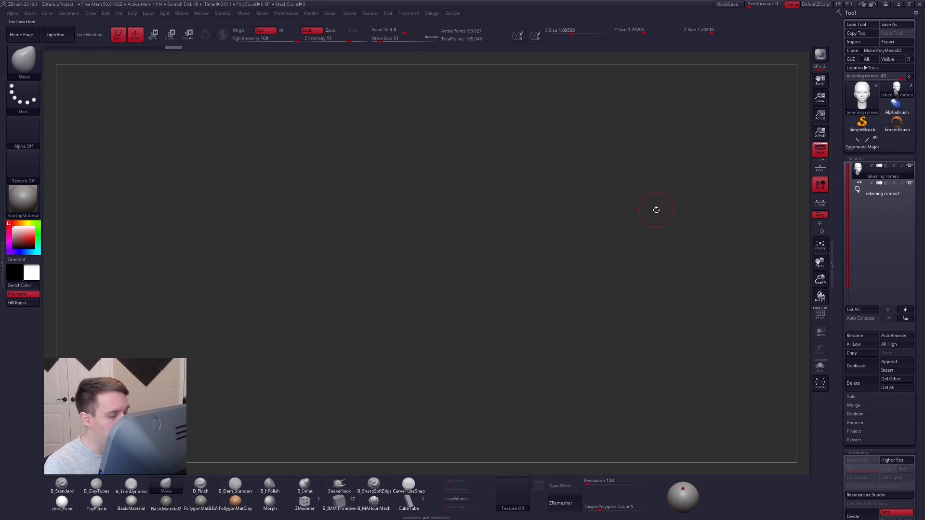
key("f")
key("f")
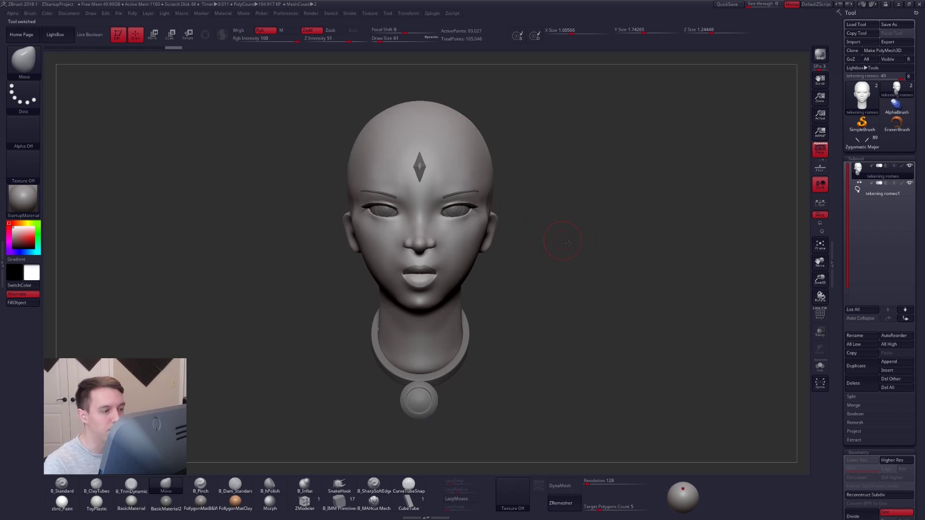
right_click_drag(563, 241, 568, 244, "alt")
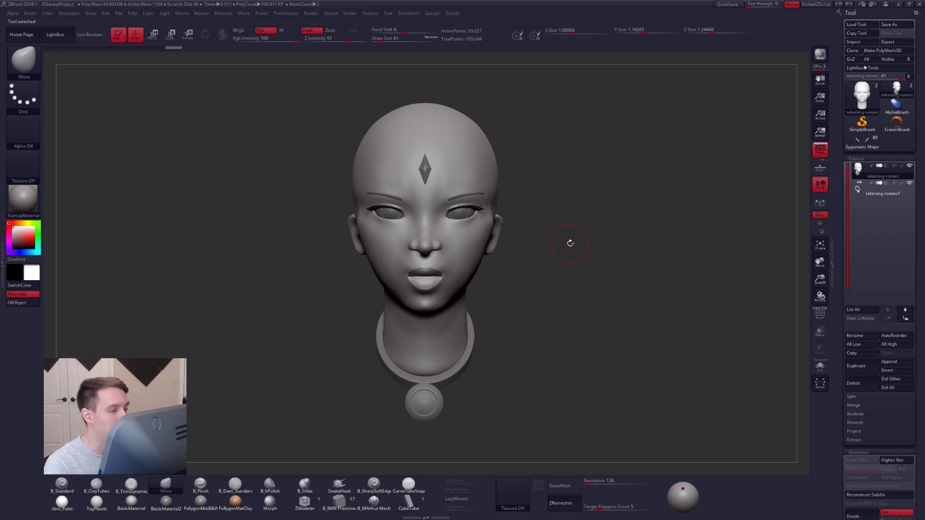
left_click_drag(501, 270, 615, 283)
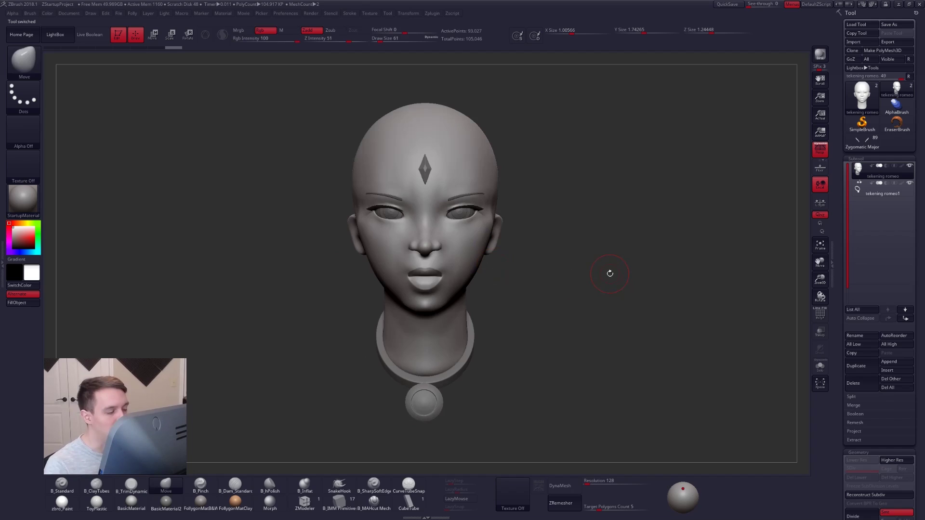
mouse_move(440, 303)
left_mouse_down("ctrl")
mouse_move(471, 274)
mouse_move(496, 183)
mouse_move(414, 91)
mouse_move(381, 106)
mouse_move(357, 289)
left_mouse_up("ctrl")
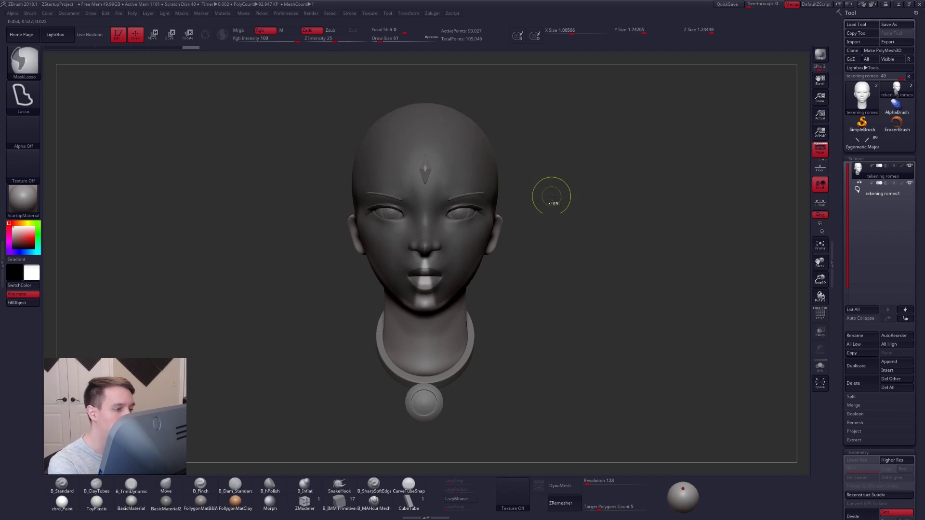
left_click(552, 196, "ctrl")
key("b")
key("m")
key("v")
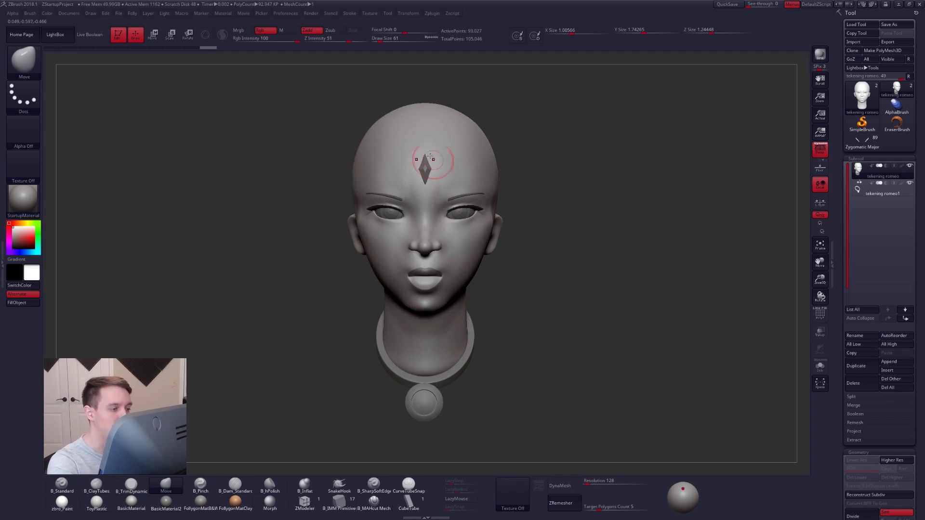
left_click_drag(490, 288, 332, 293)
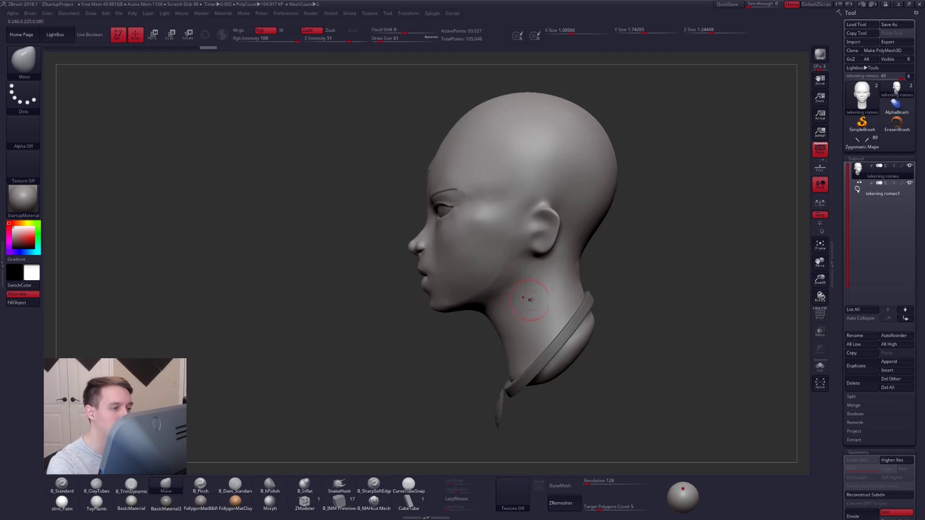
right_click_drag(530, 300, 473, 335, "alt")
mouse_move(377, 340)
left_mouse_down("ctrl")
mouse_move(506, 120)
mouse_move(443, 301)
mouse_move(376, 345)
left_mouse_up("ctrl")
left_click_drag(566, 307, 615, 289, "ctrl")
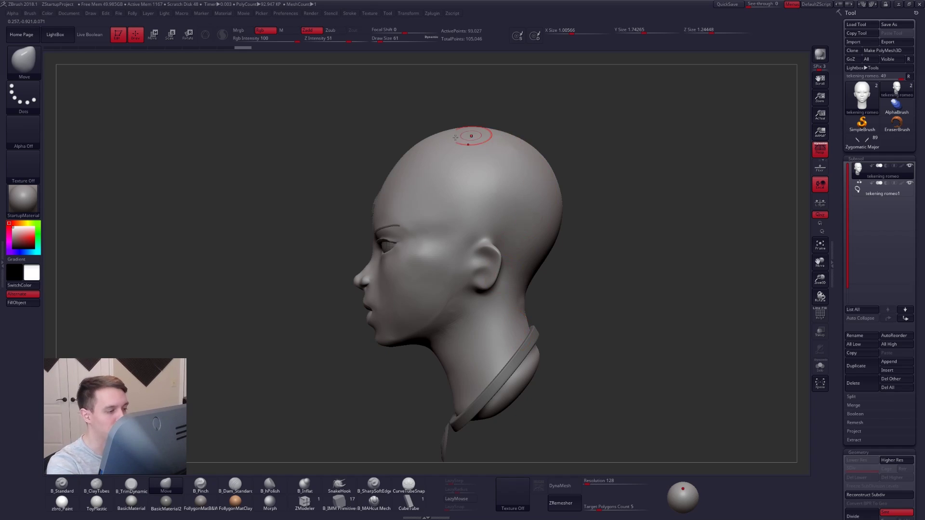
- Set the Move brush's draw size to 74 and review the head in front and three-quarter views
key("space")
left_click_drag(513, 222, 528, 221)
right_click_drag(509, 220, 545, 247)
key("space")
left_click_drag(549, 244, 535, 245)
right_click_drag(541, 289, 532, 263, "alt")
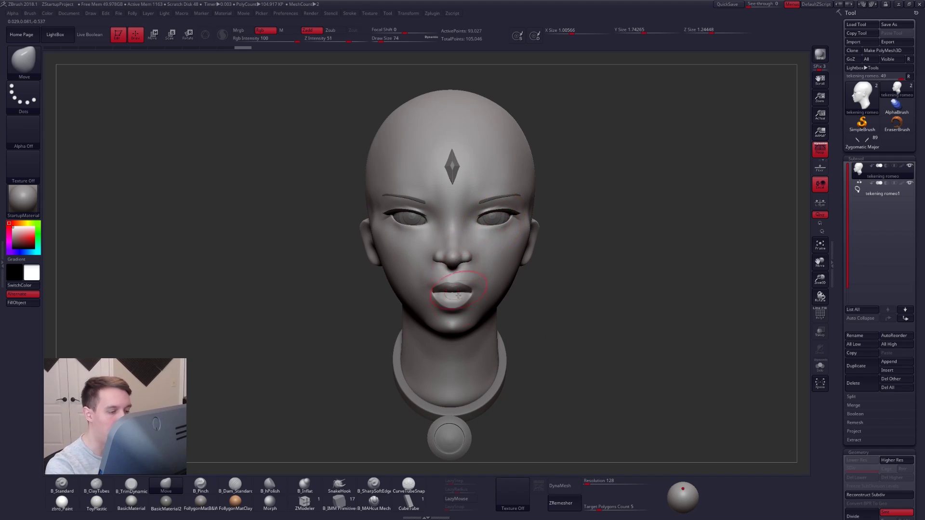
right_click_drag(518, 289, 480, 268)
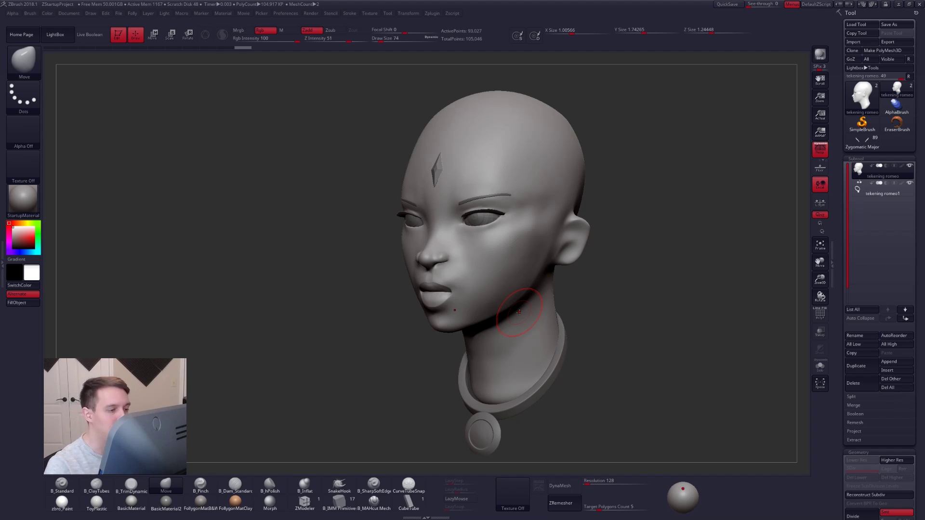
- Switch to the anatomy model and frame its head and upper body
left_click(862, 143)
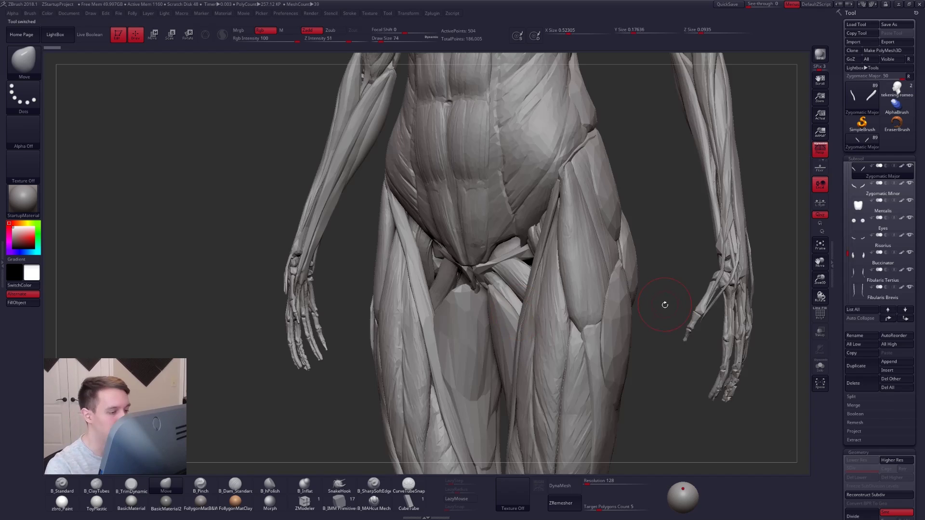
key("f")
key("f")
left_click_drag(565, 272, 565, 358, "alt")
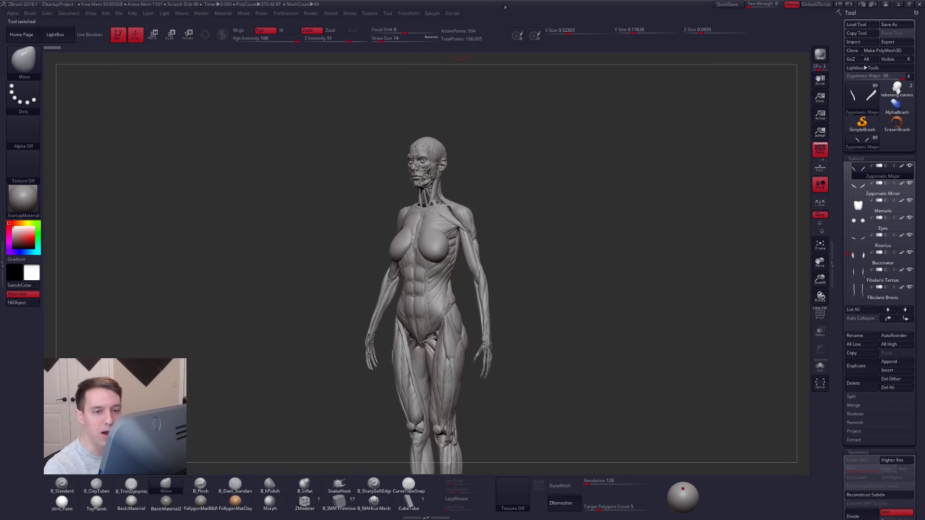
- Select the Latissimus Dorsi subtool and inspect its wireframe from behind
left_click(848, 176)
left_click_drag(849, 173, 850, 158)
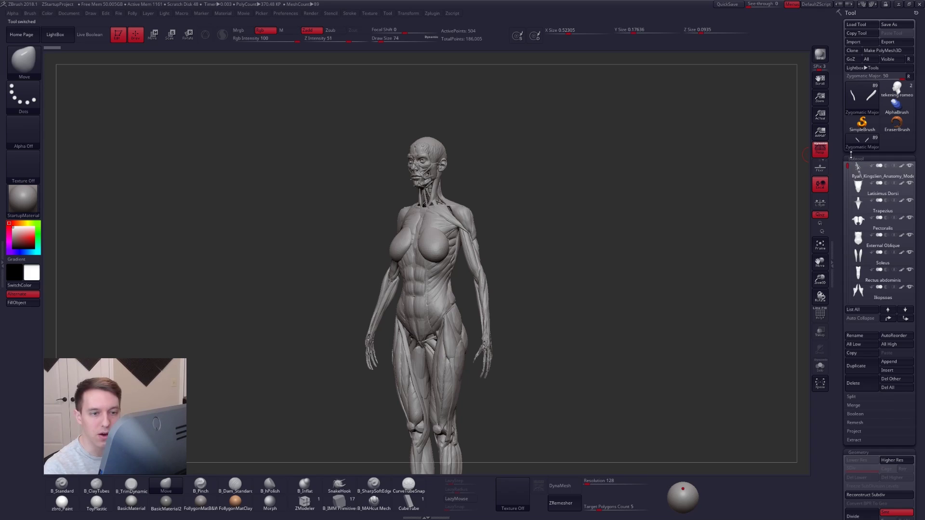
left_click(866, 191)
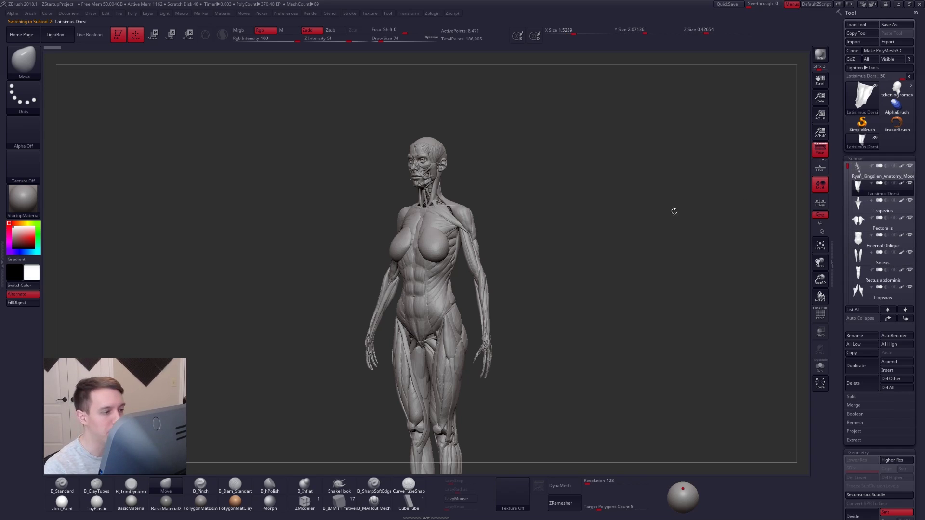
left_click_drag(672, 207, 492, 239)
key("shift+f")
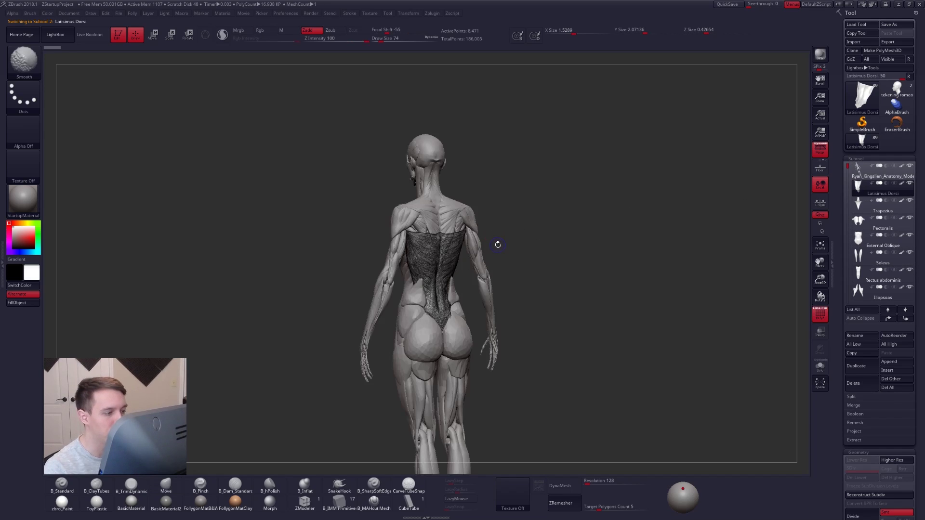
key("shift+f")
- Examine the anatomy model's upper-body and facial muscles from the back, side and front
right_click_drag(424, 222, 432, 250, "ctrl")
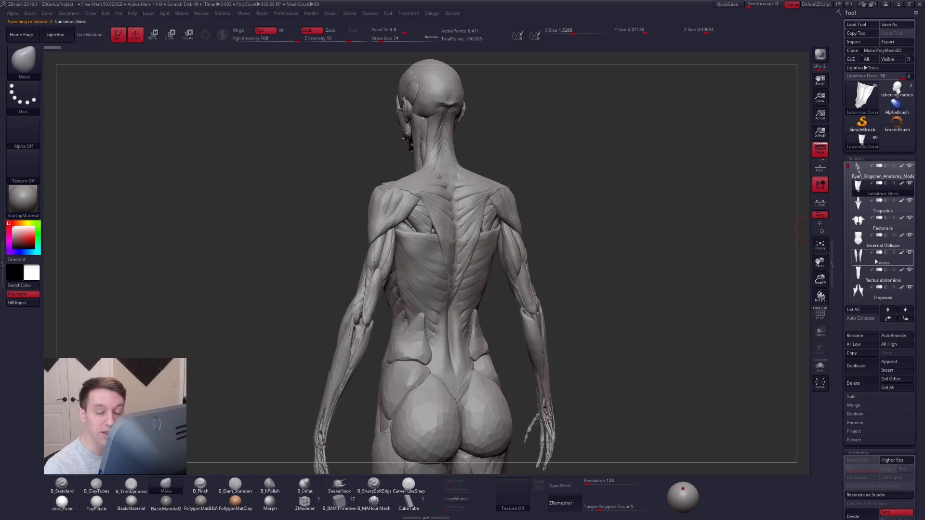
left_click_drag(585, 167, 673, 170)
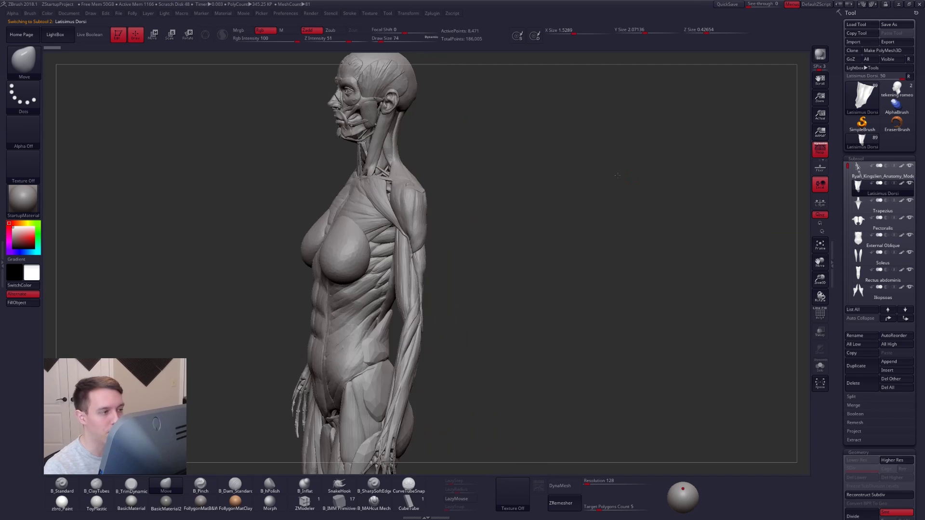
left_click_drag(465, 145, 580, 225, "alt")
left_click_drag(518, 227, 575, 213)
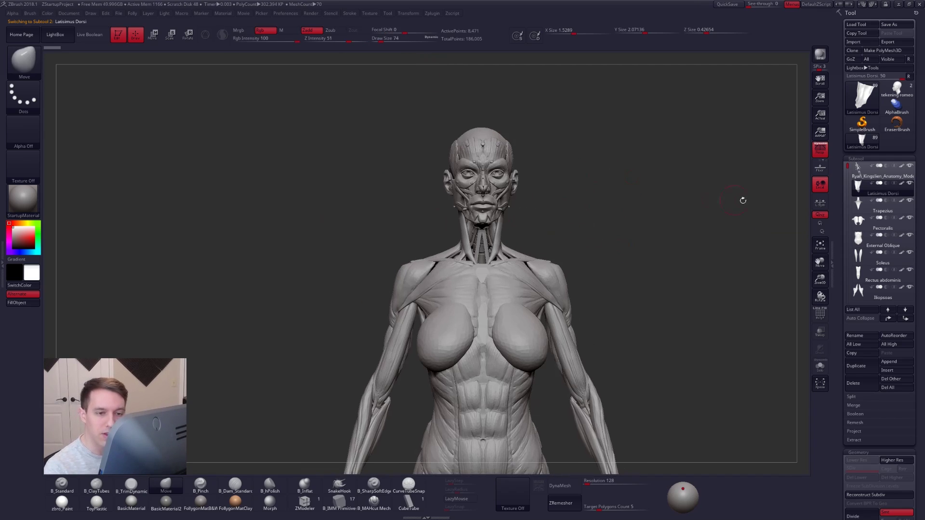
- Select the skeleton subtool, isolate it with Solo, and display the wireframe on the skull and ribcage
left_click(861, 175)
left_click(821, 366)
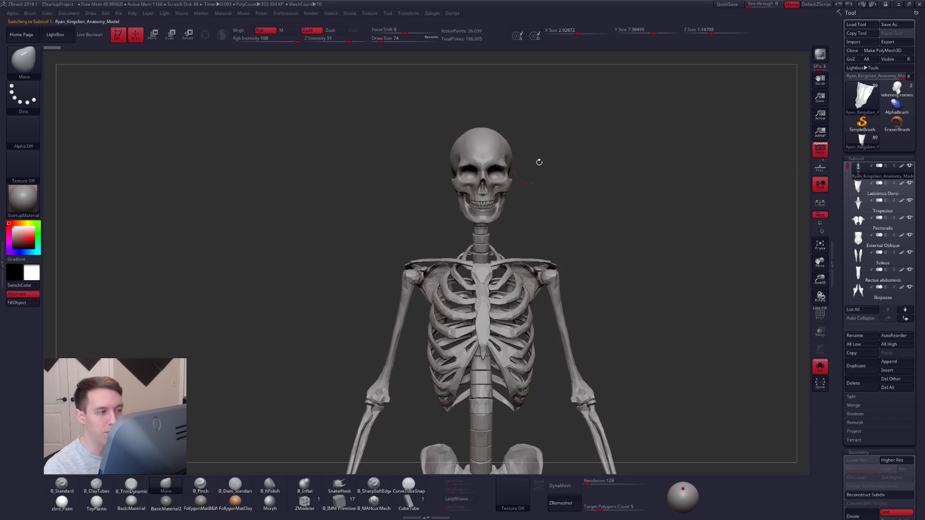
left_click_drag(523, 211, 558, 207)
key("shift+f")
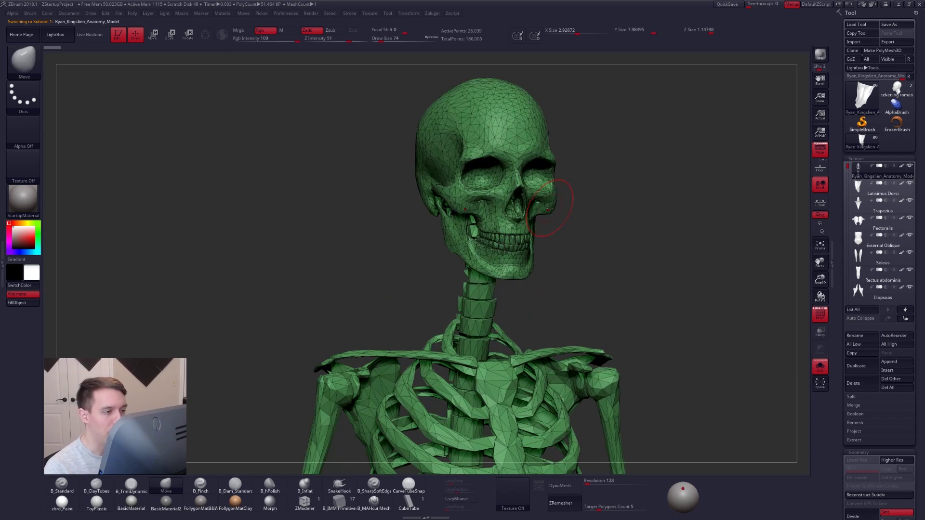
- Split the skeleton into polygroups by separate bone and hide the jaw and cranium
key("ctrl+shift+f")
key("shift+f")
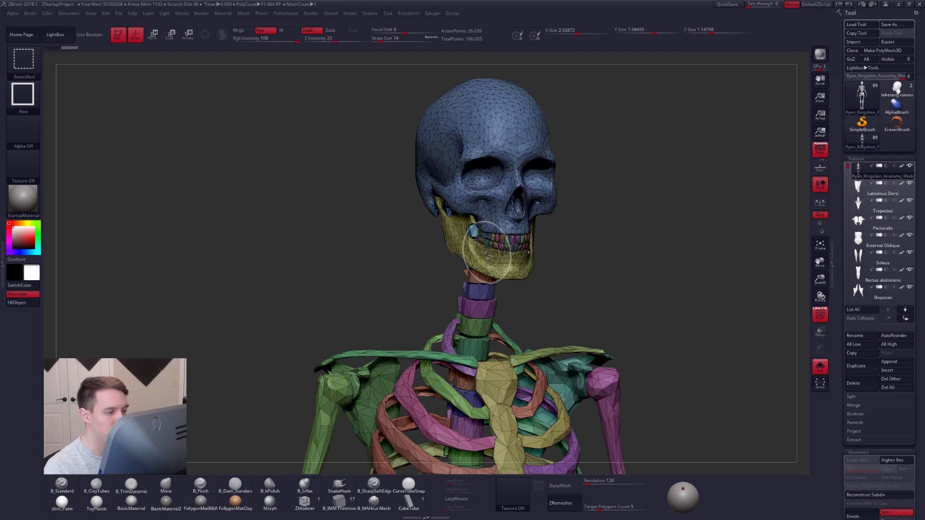
left_click(485, 246, "ctrl+shift")
left_click_drag(580, 236, 580, 238, "ctrl+shift")
left_click(498, 190, "ctrl+shift")
left_click_drag(501, 191, 547, 193)
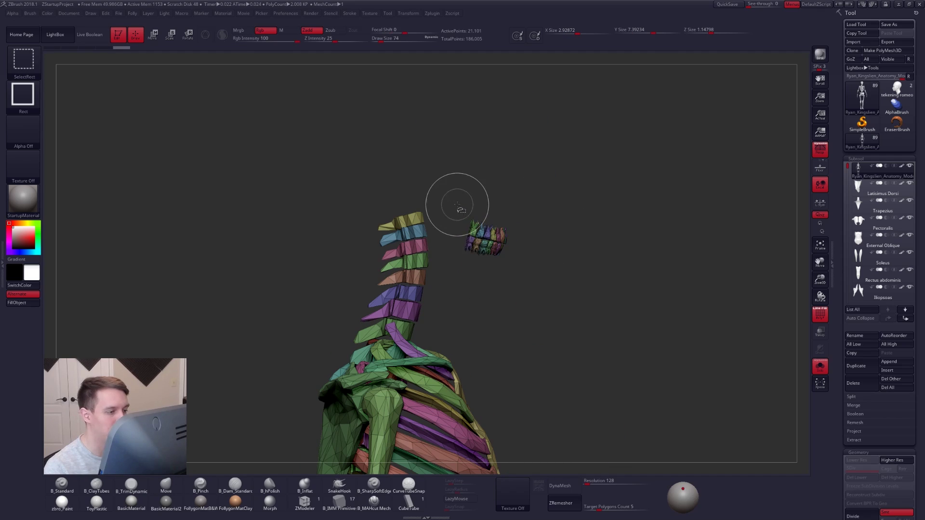
- Hide the teeth as well, invert the visibility to keep only the complete skull, and delete the hidden skeleton parts
mouse_move(457, 205)
left_mouse_down("ctrl+alt+shift")
mouse_move(543, 275)
mouse_move(533, 241)
mouse_move(550, 217)
mouse_move(528, 228)
left_mouse_up("ctrl+alt+shift")
left_click_drag(594, 201, 599, 206, "ctrl+shift")
key("space")
left_click(628, 221)
key("shift+f")
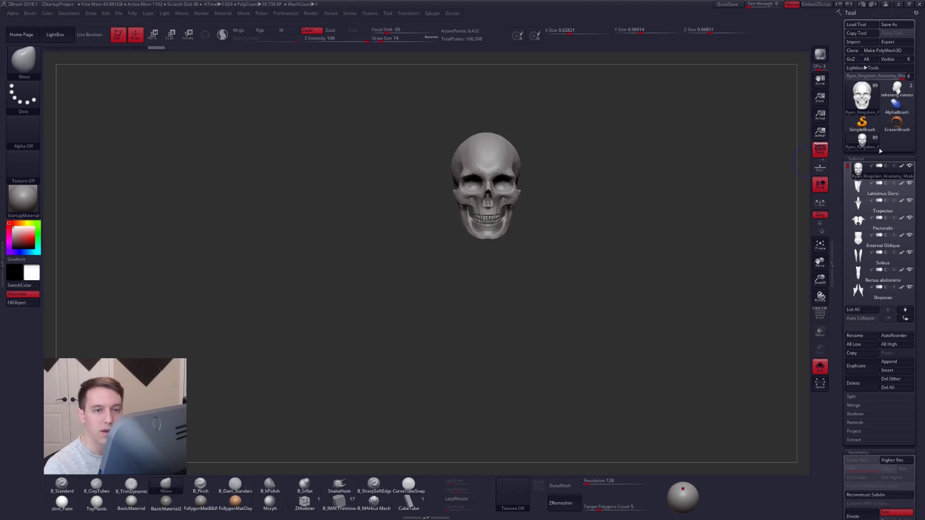
- Switch to the female head sculpt and append the isolated skull to it as a subtool
left_click(897, 90)
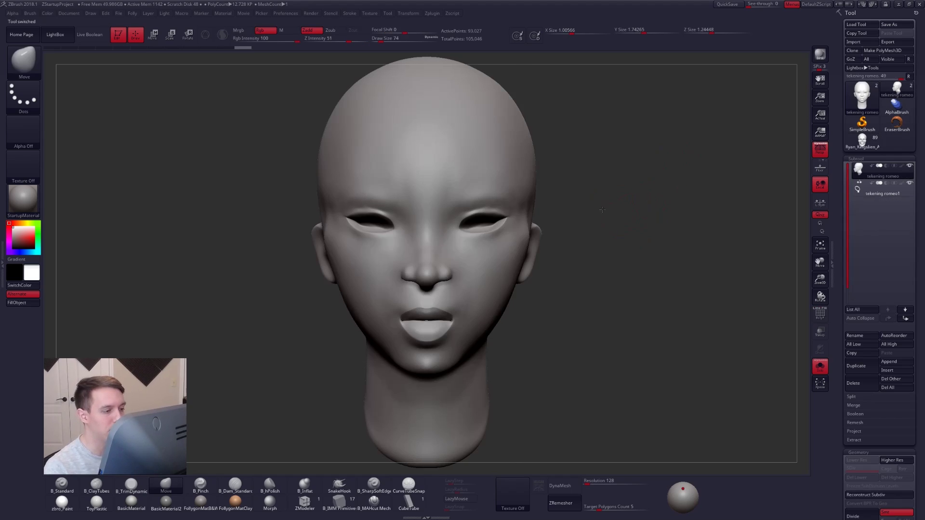
left_click(894, 363)
left_click(578, 418)
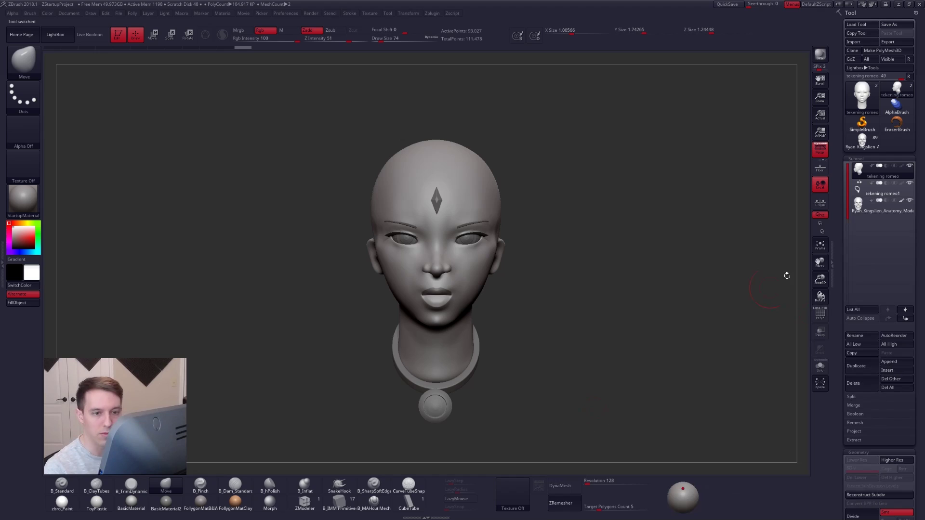
- Select the skull subtool, turn on Transparency, and enlarge the skull to an XYZ Size of about 1.39
left_click(871, 211)
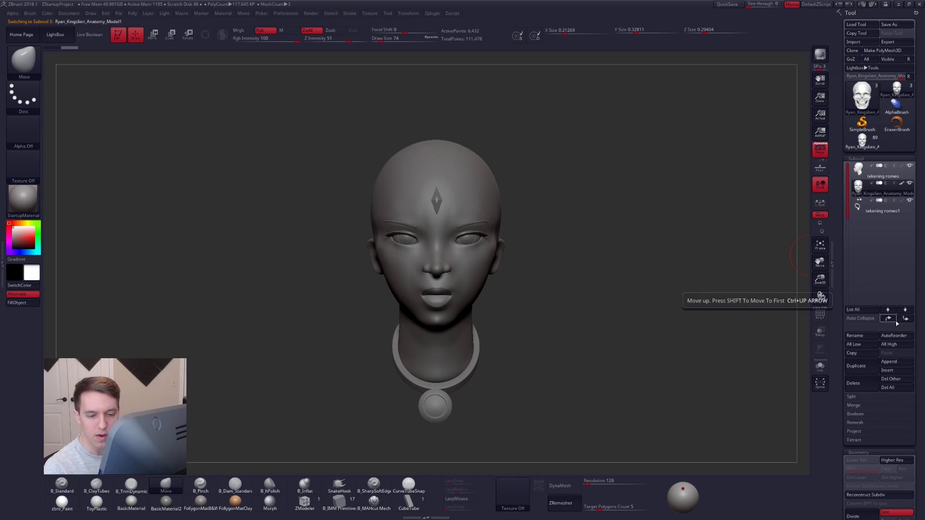
left_click(820, 332)
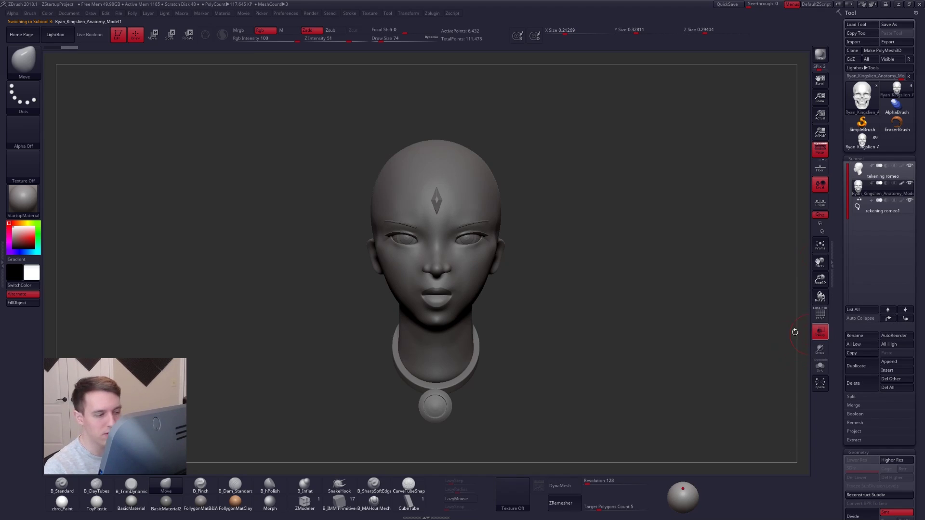
key("e")
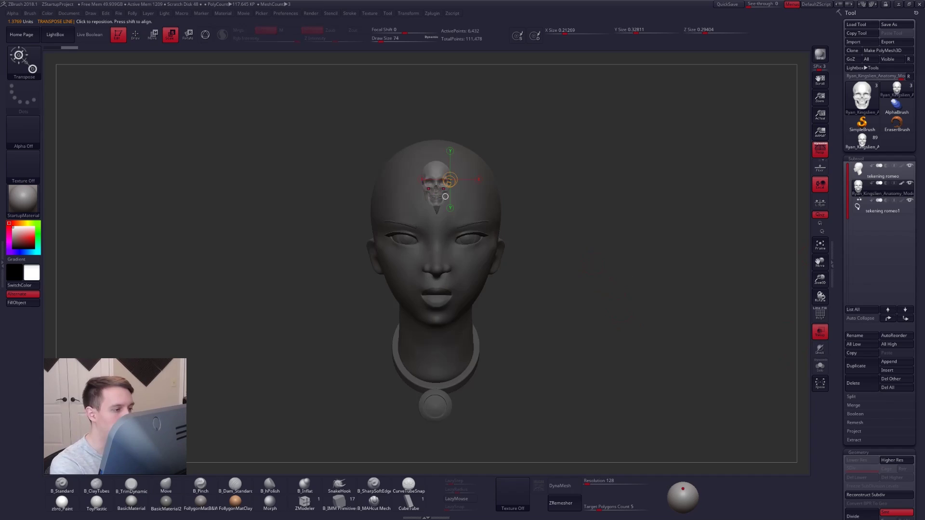
left_click_drag(840, 300, 843, 207)
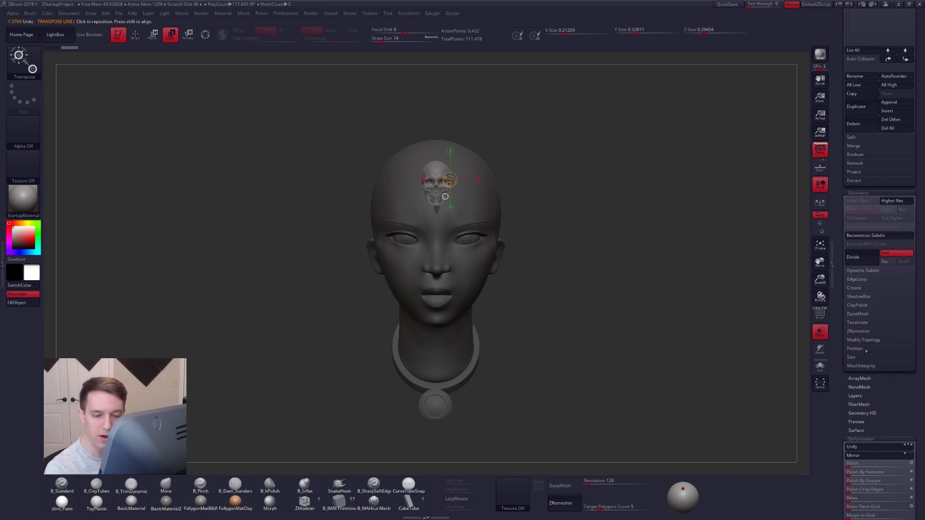
left_click(852, 358)
left_click_drag(870, 367, 875, 368)
- Move the skull down and into line with the sculpted face, checking the fit in profile
key("w")
left_click_drag(470, 263, 470, 330)
left_click_drag(469, 296, 469, 342)
left_click_drag(544, 324, 533, 336)
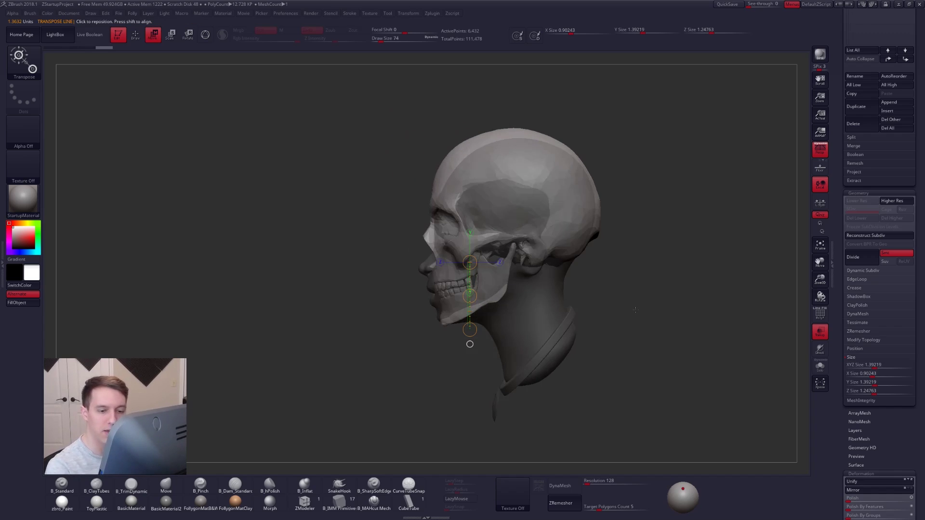
- Scale the skull from the chin to an XYZ Size of about 1.34 and shift it down and back inside the profile
left_click_drag(721, 337, 703, 371, "alt")
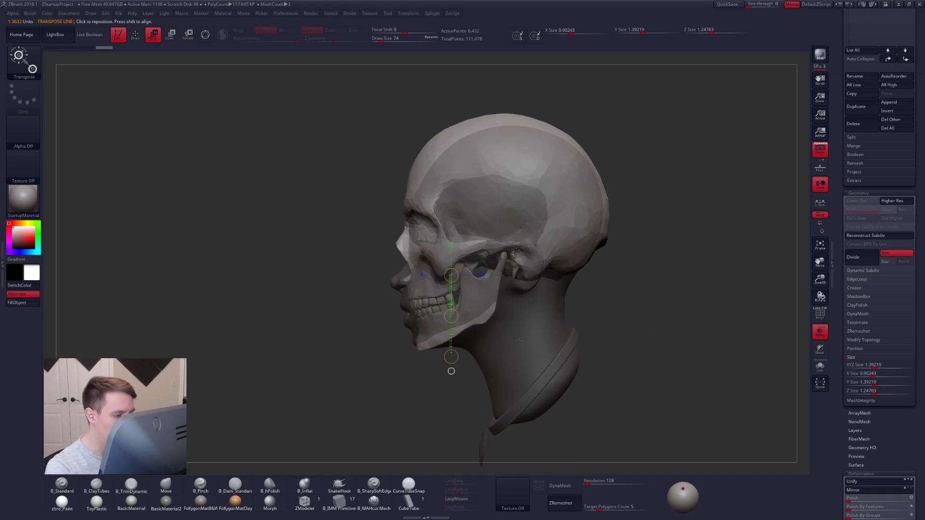
key("e")
left_click_drag(418, 350, 611, 268)
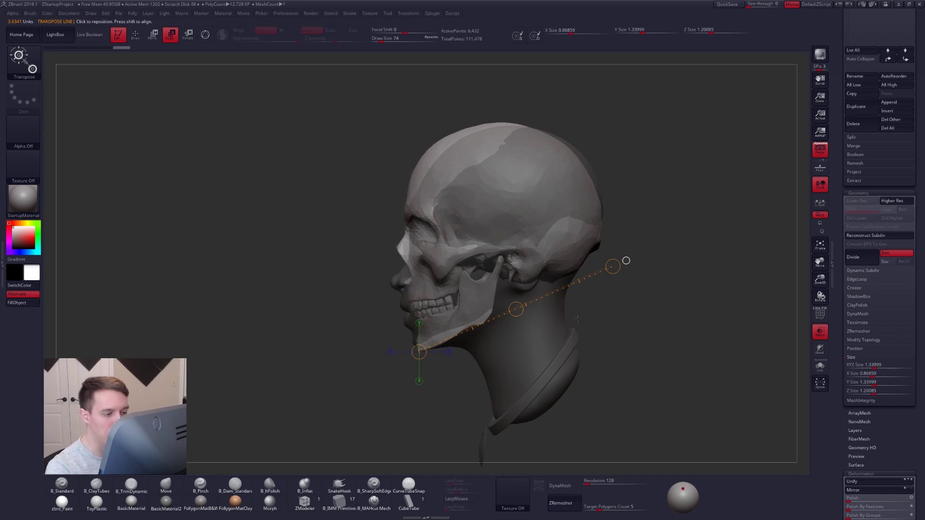
key("w")
left_click_drag(501, 251, 501, 333, "shift")
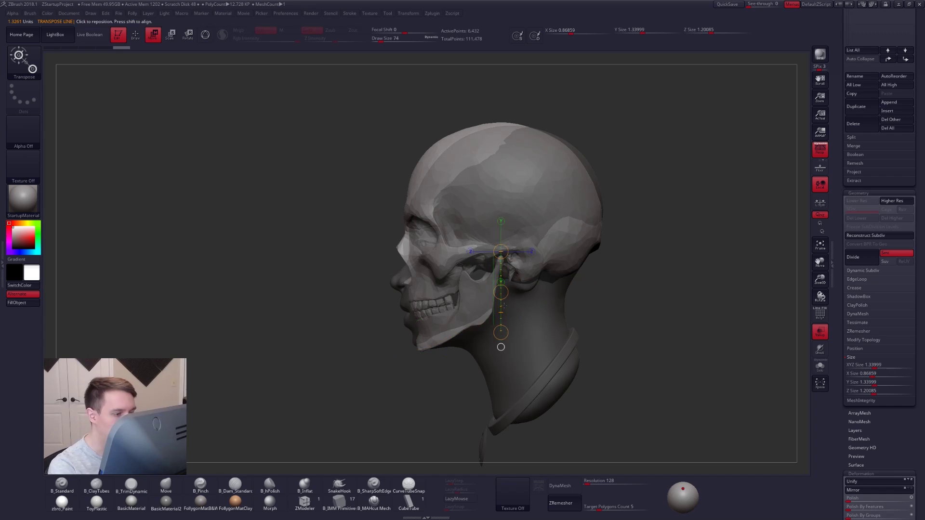
mouse_move(501, 292)
left_mouse_down()
mouse_move(503, 306)
mouse_move(501, 292)
left_mouse_up()
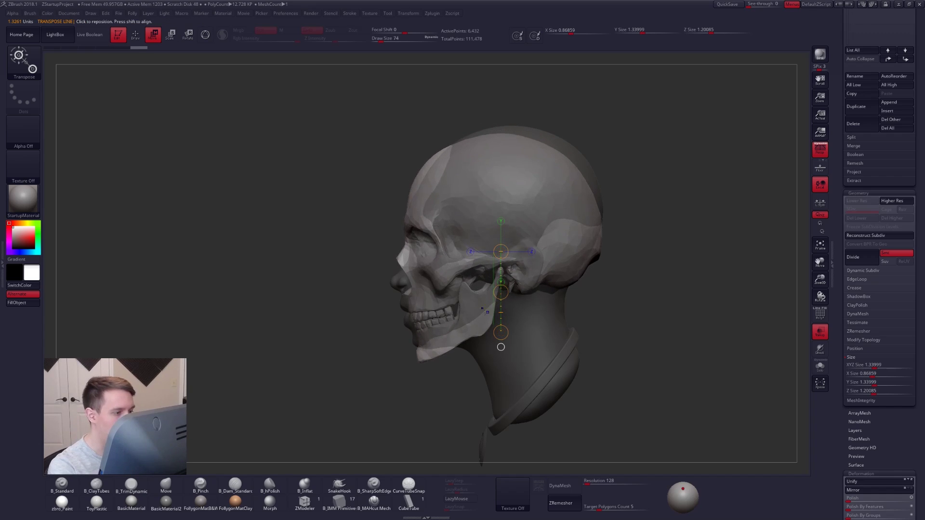
mouse_move(427, 256)
left_mouse_down("shift")
mouse_move(477, 256)
mouse_move(453, 256)
left_mouse_up("shift")
key("q")
- Select the head subtool, turn off Transparency, and toggle the skull's polypaint display to see where it protrudes
scroll(857, 356, "up", 5)
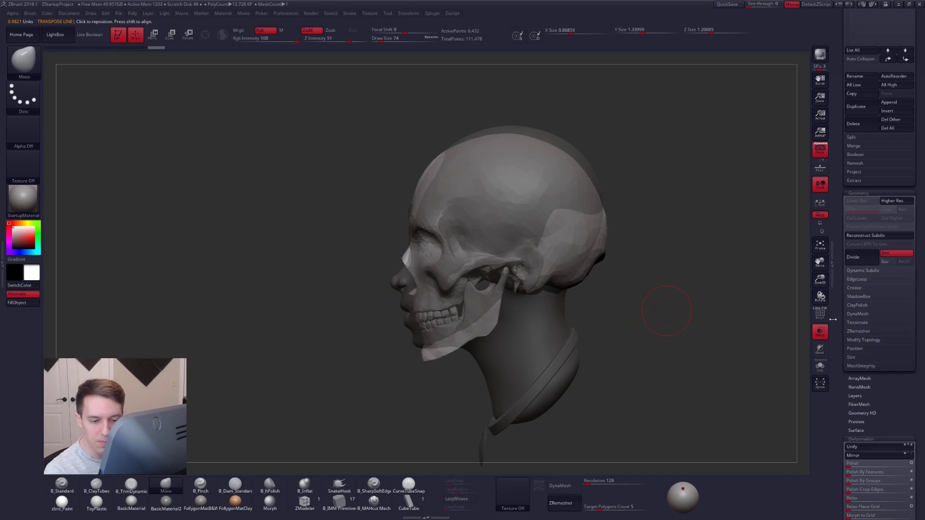
left_click_drag(569, 345, 595, 360)
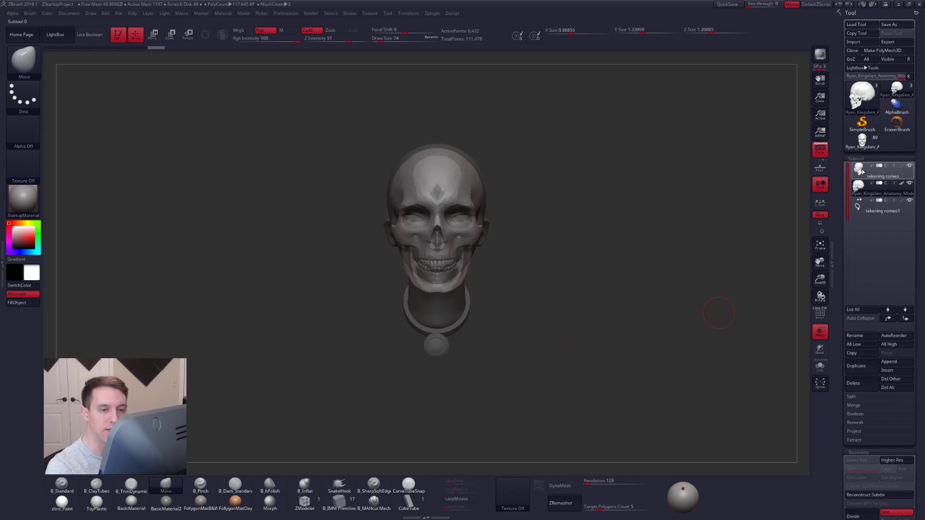
left_click(883, 172)
left_click_drag(545, 334, 558, 352, "alt")
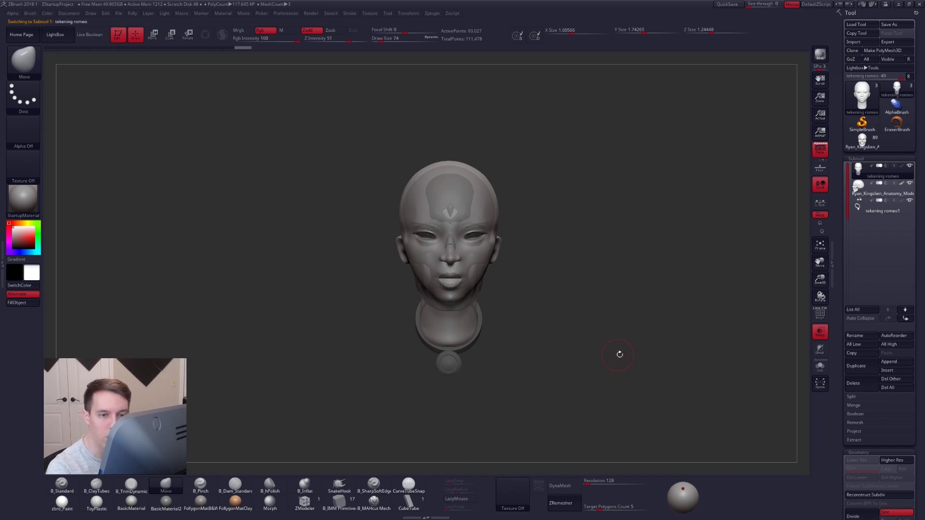
left_click(822, 332)
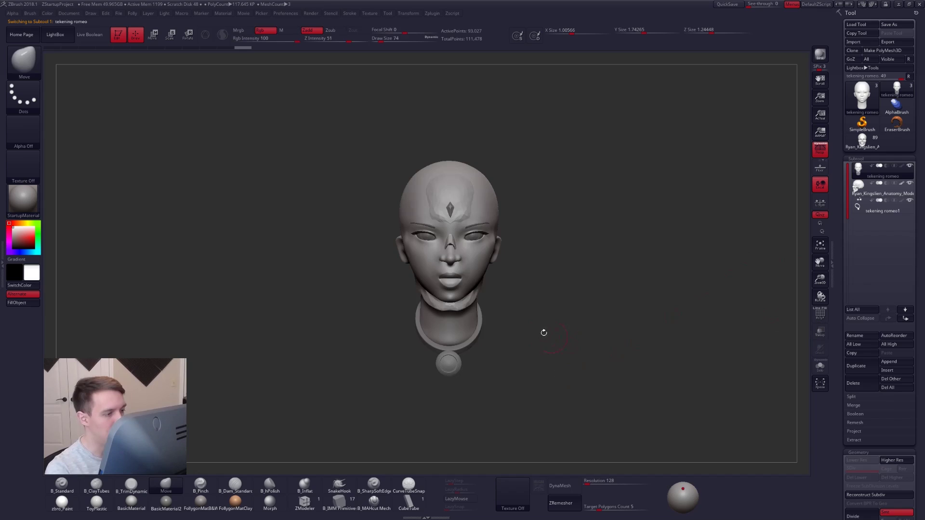
left_click_drag(517, 310, 525, 324, "alt")
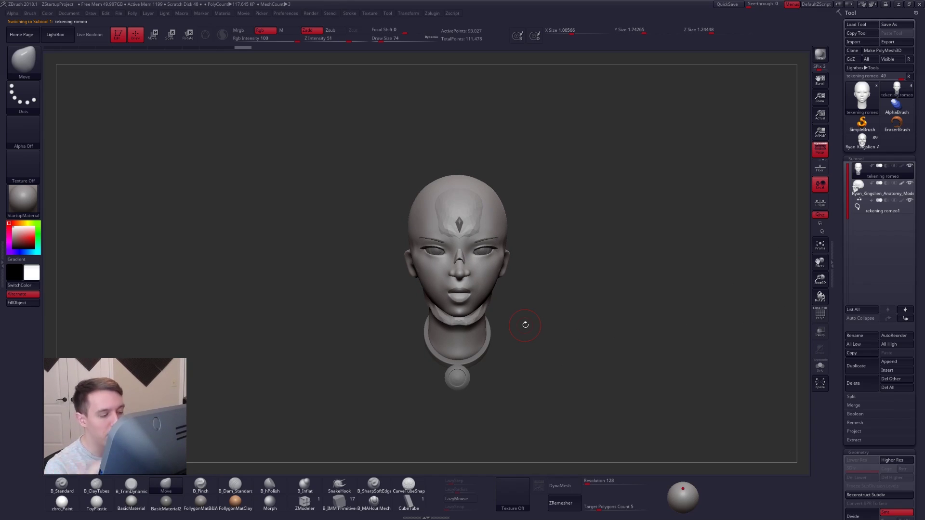
left_click(903, 184)
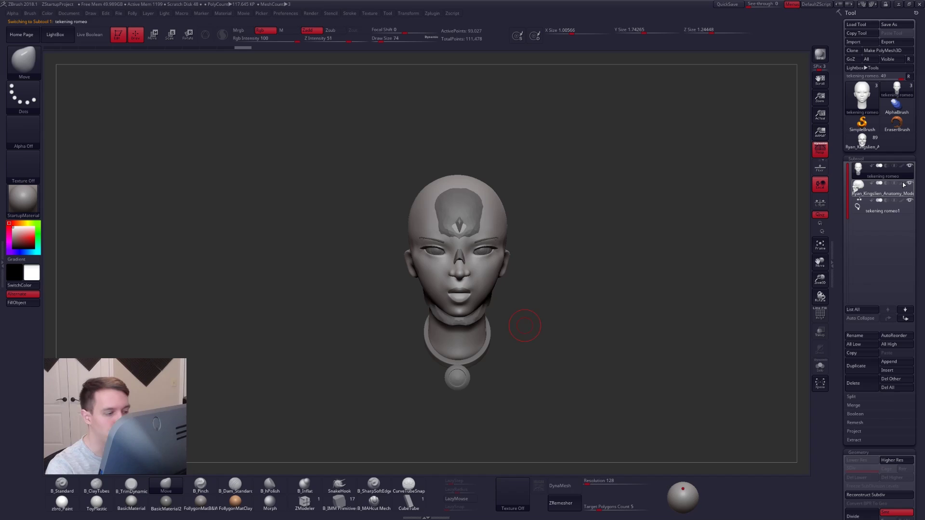
left_click_drag(539, 302, 519, 328)
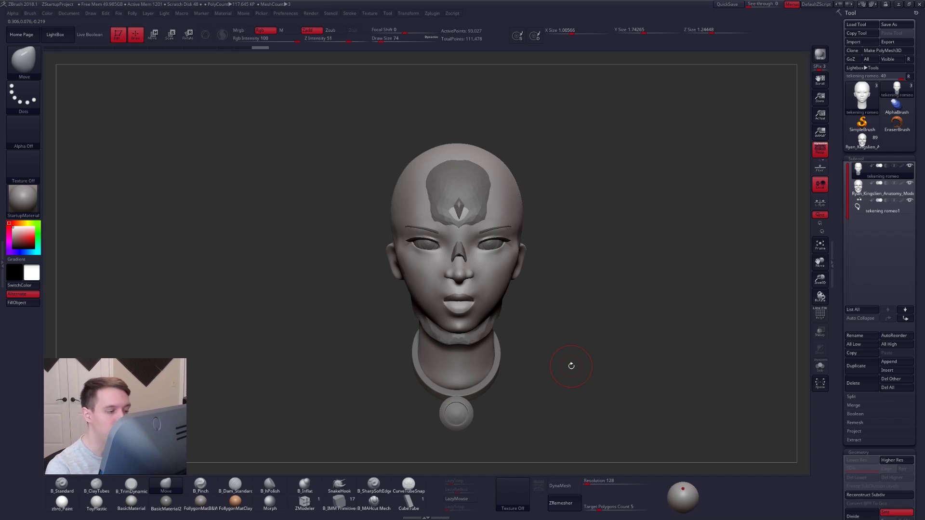
- Compare the skull and the head sculpt from the front by isolating each in turn with Solo
left_click(881, 190)
key("alt+s")
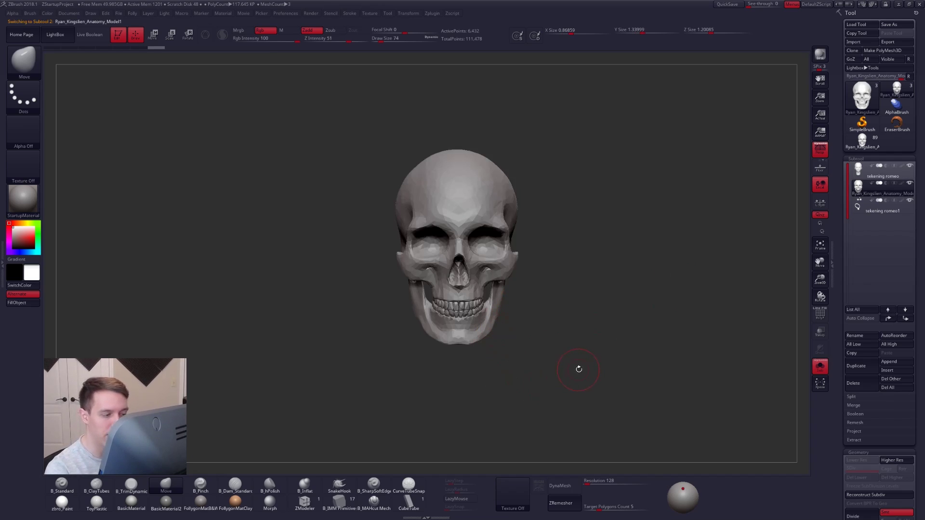
key("alt+shift+s")
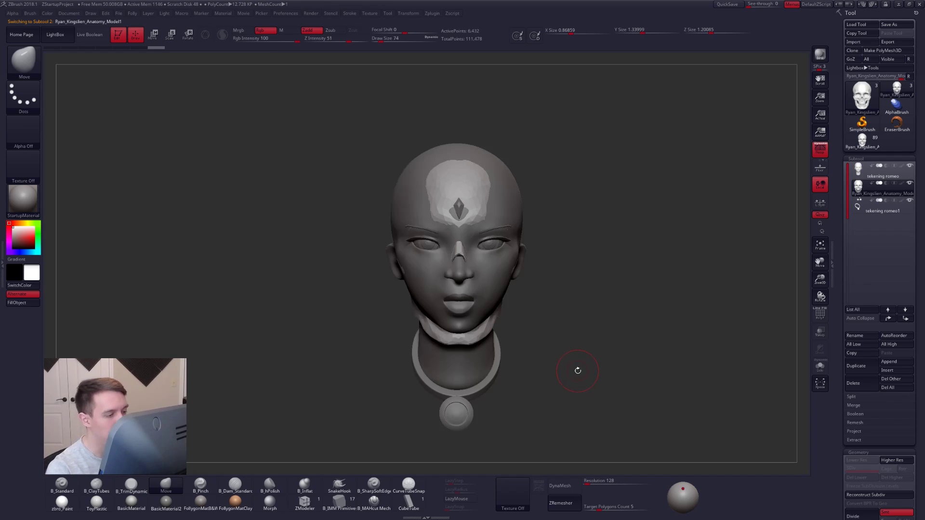
key("alt+Up")
key("alt+shift+s")
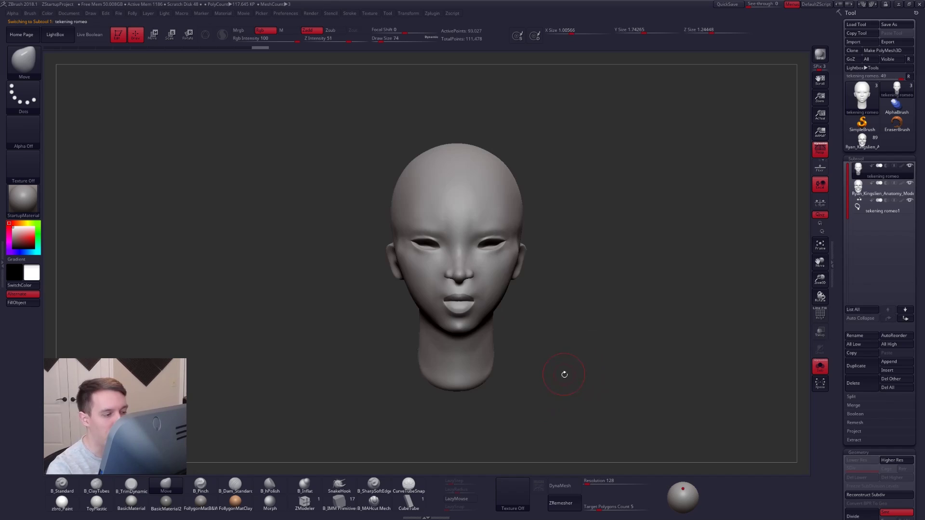
mouse_move(564, 374)
left_mouse_down()
mouse_move(593, 377)
mouse_move(540, 373)
left_mouse_up()
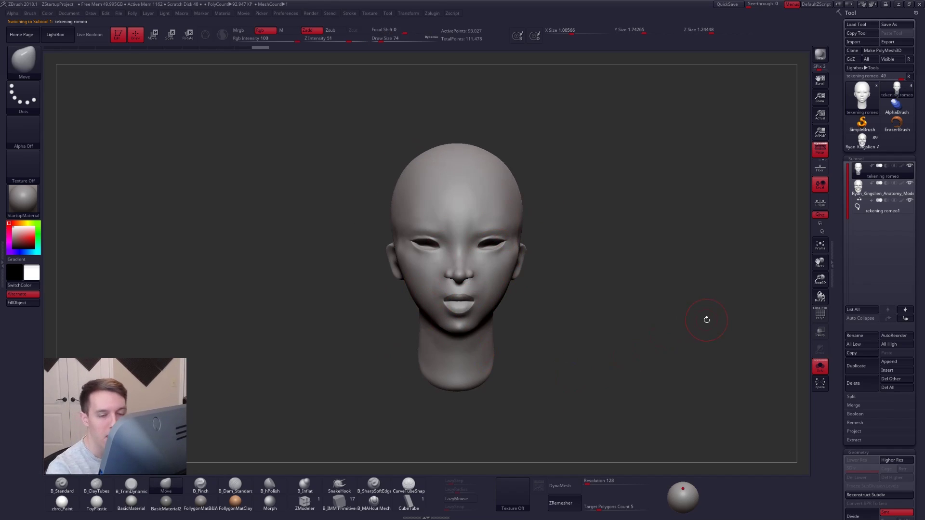
- Hide the subtool holding the eyes, forehead gem and necklace, and reselect the head
left_click(884, 212)
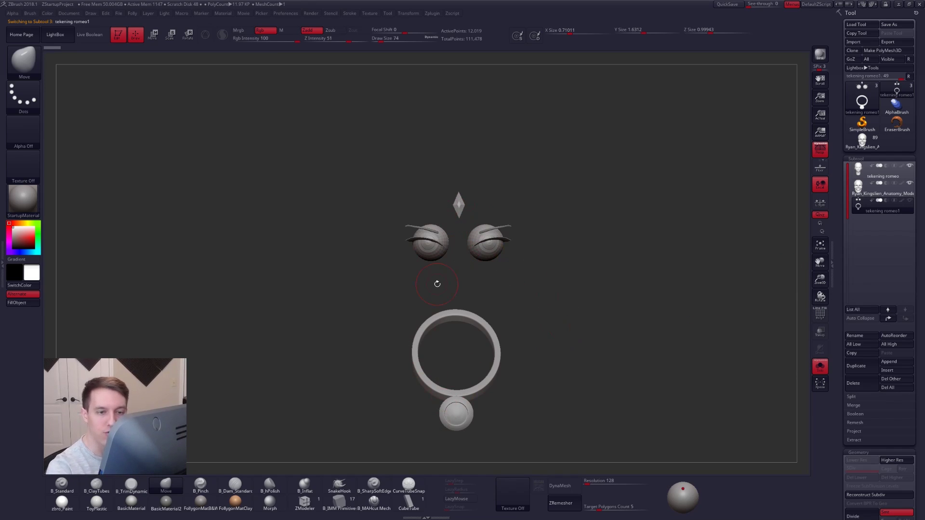
left_click(875, 172)
left_click_drag(553, 382, 560, 371)
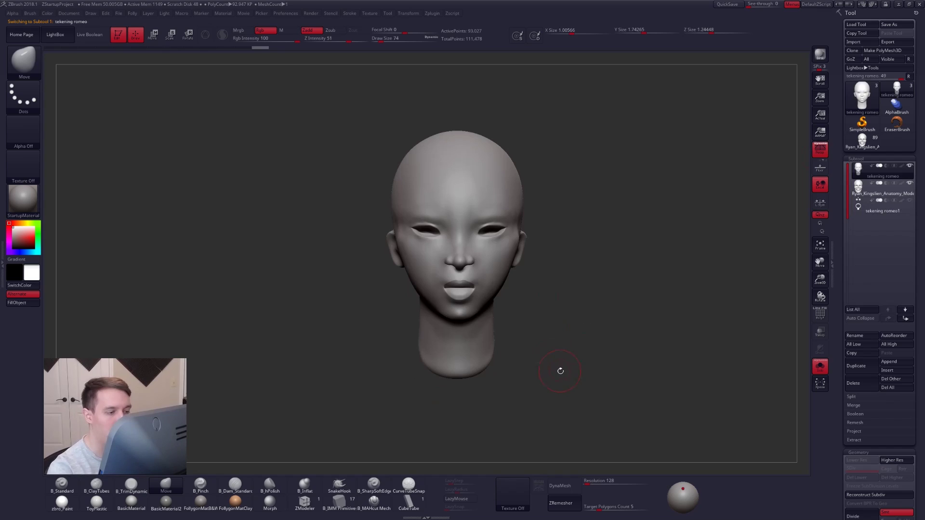
- Try Reconstruct Subdiv on the head, and ZRemesh it with a Target Polygons Count of 1
key("shift+f")
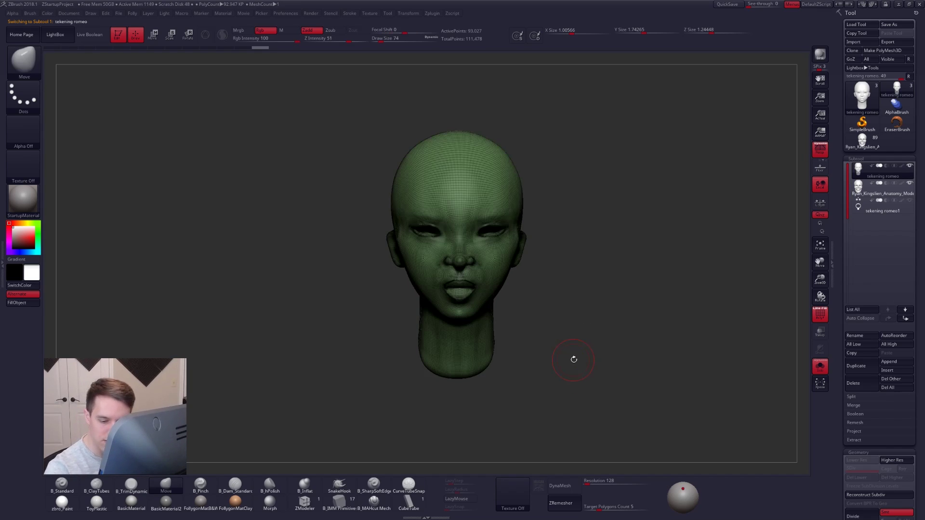
left_click(861, 495)
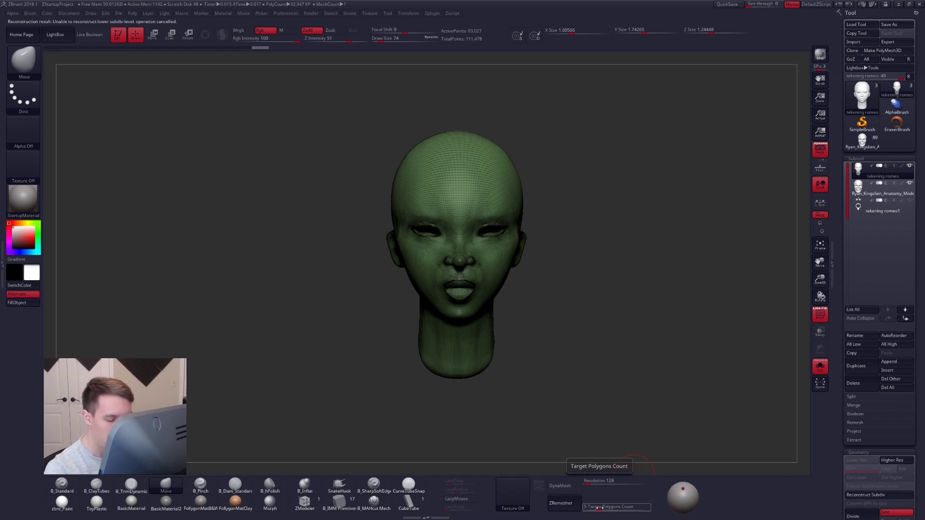
left_click(562, 503)
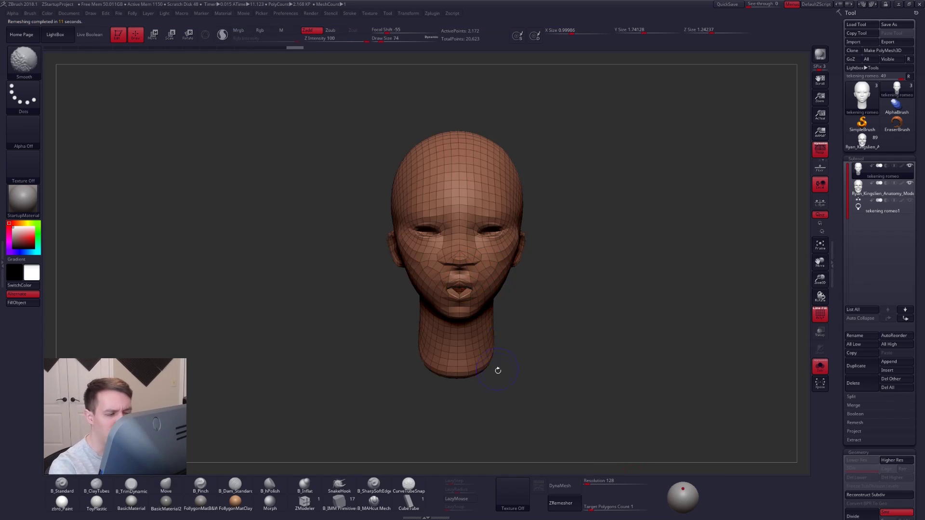
key("shift+f")
left_click_drag(551, 386, 538, 392)
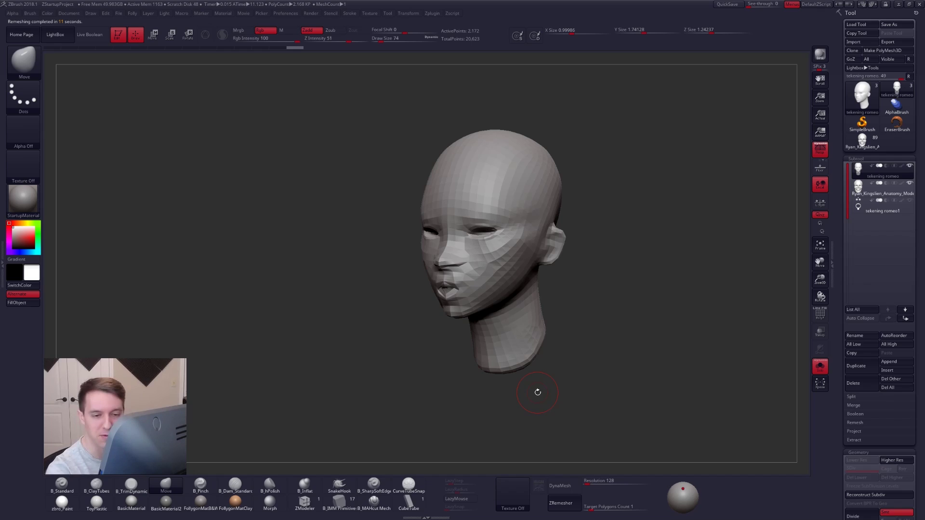
- Show the skull inside the head with Transparency and Ghost enabled, and set the Move brush's Draw Size to 279
left_click(910, 183)
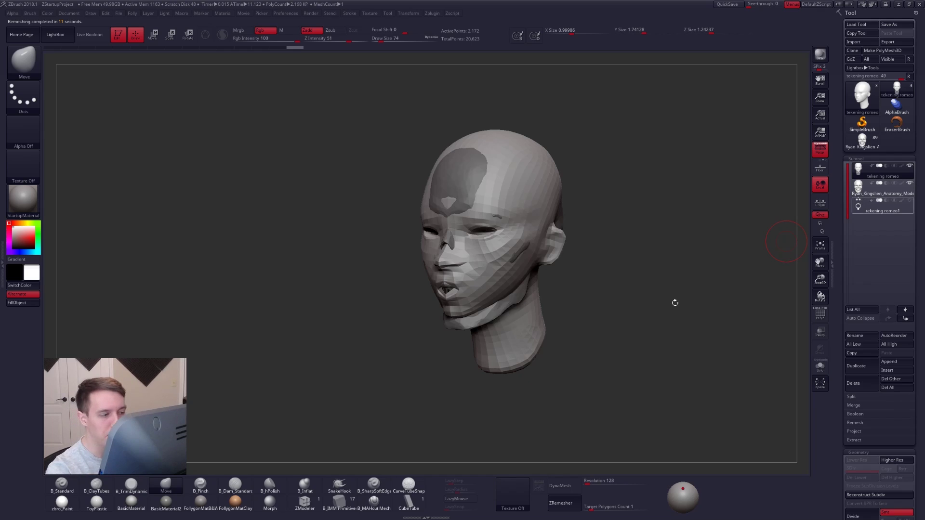
left_click(820, 336)
left_click_drag(573, 345, 502, 284, "shift")
key("space")
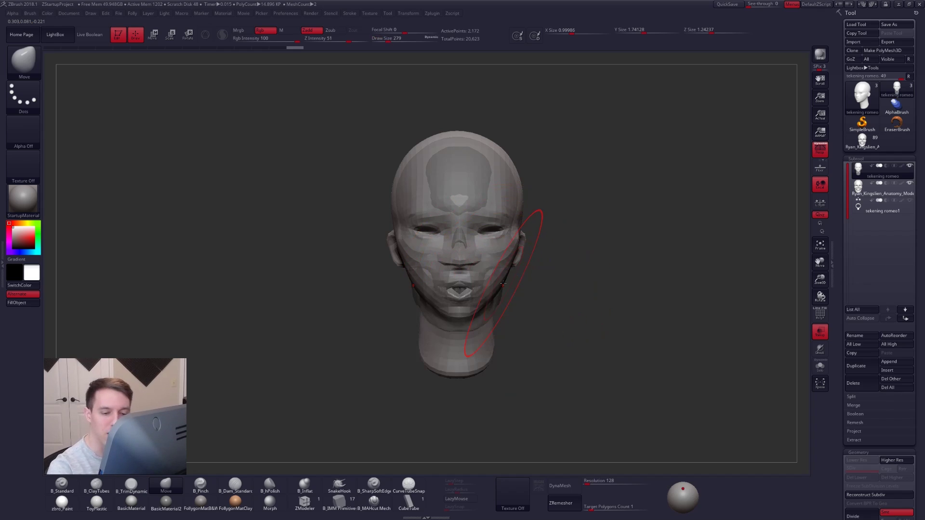
left_click(820, 349)
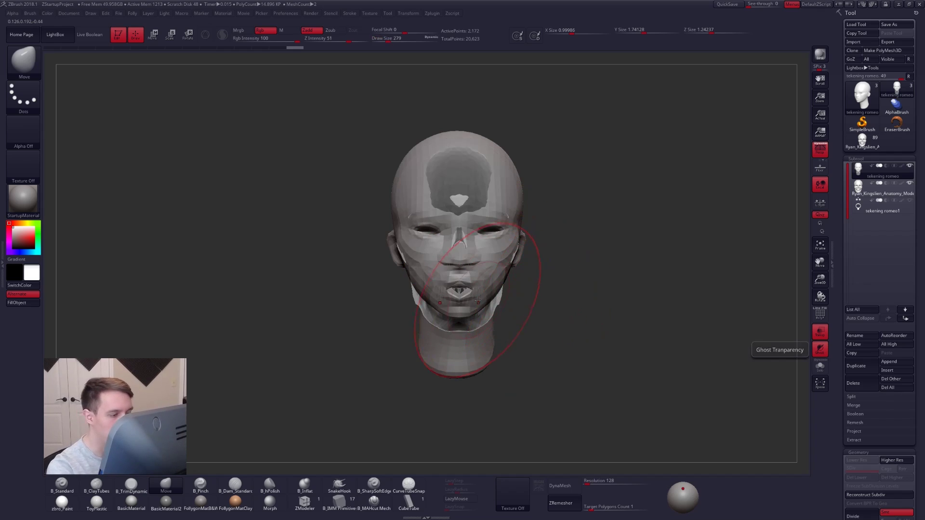
- Pull the forehead and the back of the head out over the skull in profile with the Move brush, using Draw Size 306
mouse_move(473, 303)
left_mouse_down()
mouse_move(472, 322)
mouse_move(505, 295)
left_mouse_up()
left_click_drag(528, 249, 478, 241)
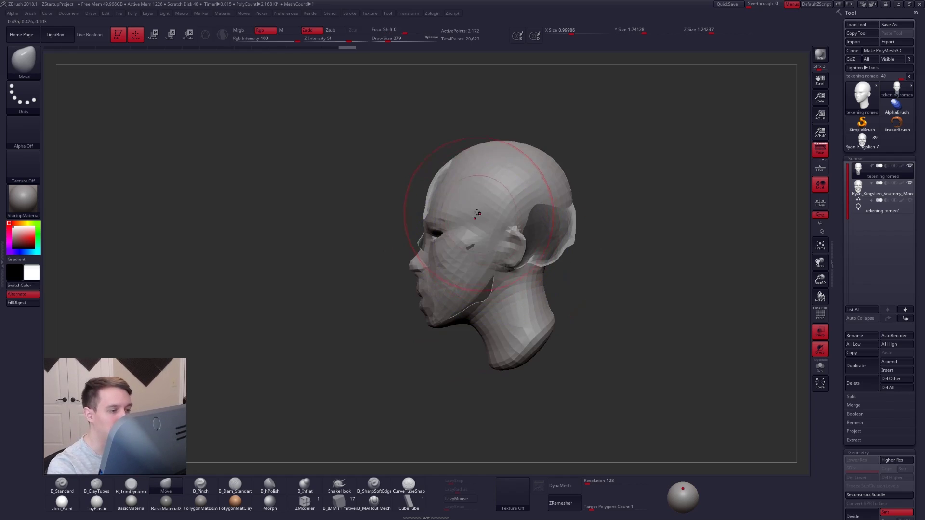
left_click_drag(435, 187, 427, 184)
key("space")
left_click_drag(564, 212, 566, 211)
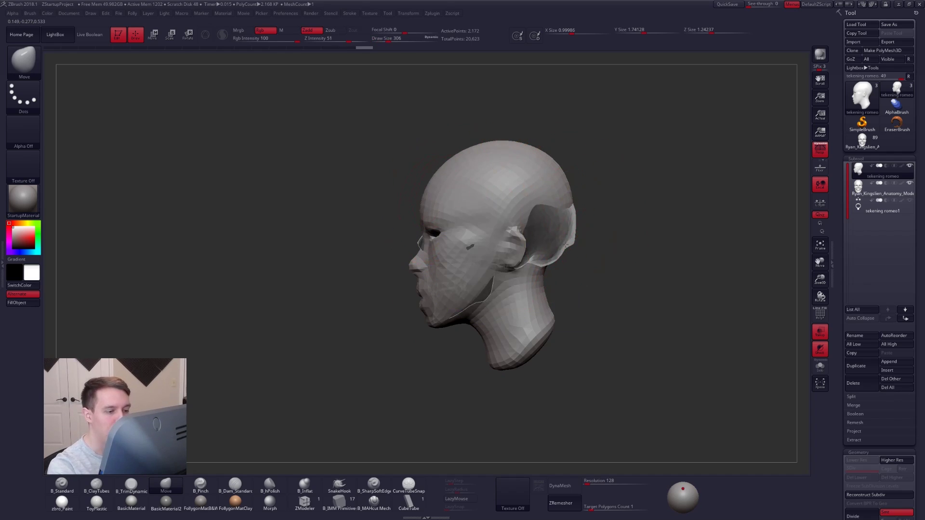
left_click_drag(566, 245, 560, 266)
- Widen the sides of the head and face to cover the skull with the Move brush, reducing Draw Size to 227
left_click_drag(621, 251, 571, 246)
key("space")
left_click_drag(565, 245, 534, 253)
key("space")
mouse_move(532, 233)
left_mouse_down()
mouse_move(514, 202)
mouse_move(548, 208)
mouse_move(504, 250)
left_mouse_up()
key("space")
right_click_drag(505, 247, 554, 248)
key("space")
left_click_drag(509, 250, 505, 250)
right_click_drag(519, 255, 497, 256)
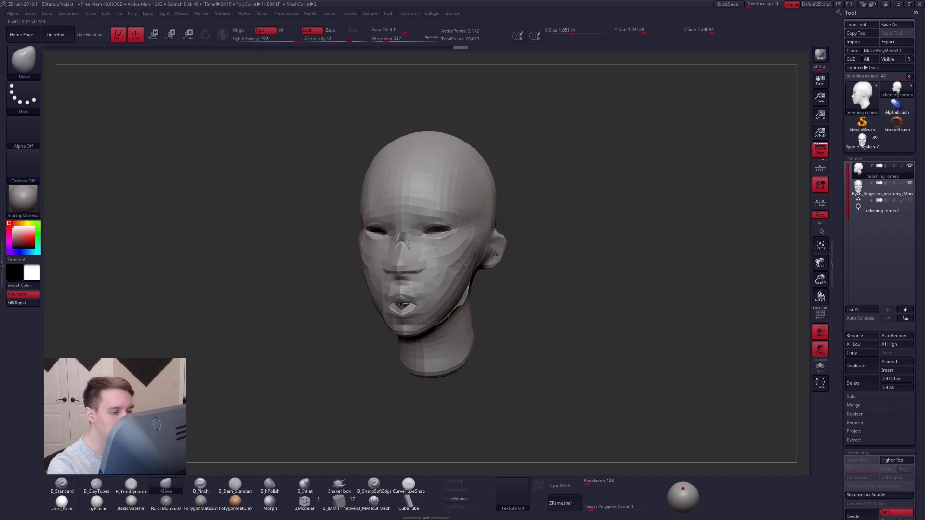
- Reshape the ears and the back of the jaw over the skull with the Move brush, reducing Draw Size from 113 to 61
key("space")
left_click_drag(511, 252, 505, 251)
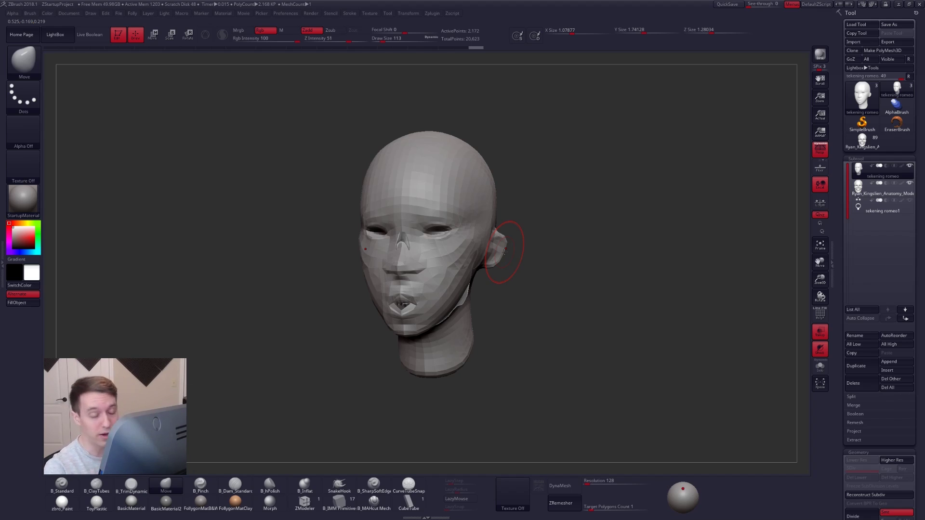
right_click_drag(464, 303, 453, 306)
key("space")
left_click_drag(452, 305, 458, 305)
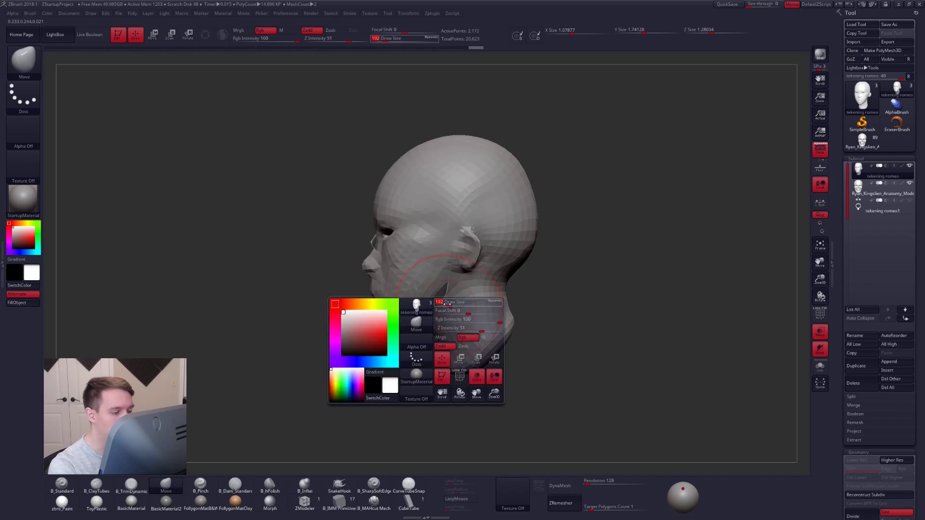
mouse_move(459, 305)
right_mouse_down()
mouse_move(453, 295)
mouse_move(496, 308)
mouse_move(478, 291)
mouse_move(476, 298)
right_mouse_up()
key("space")
left_click_drag(471, 291, 463, 292)
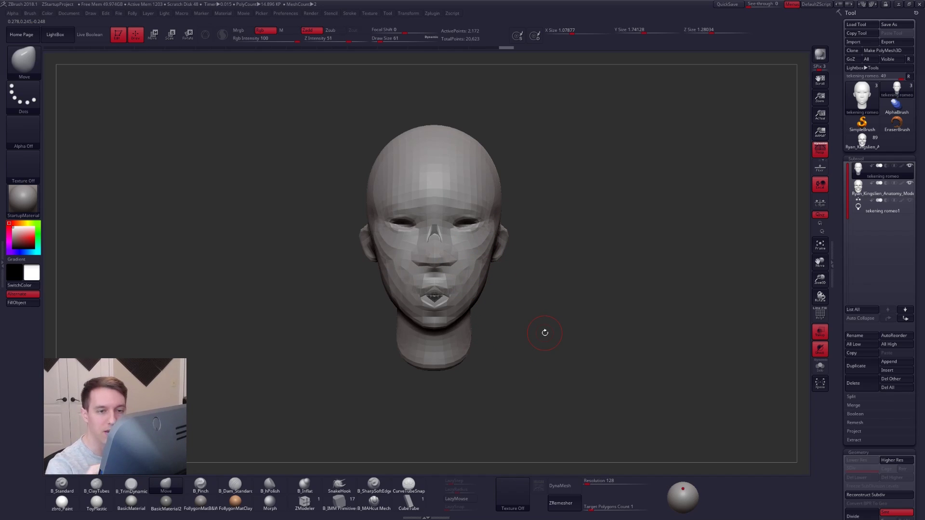
- Switch to the full anatomy figure, turn off Transparency, and isolate its skull with Solo
left_click(863, 141)
right_click_drag(717, 250, 585, 226, "ctrl")
left_click(820, 333)
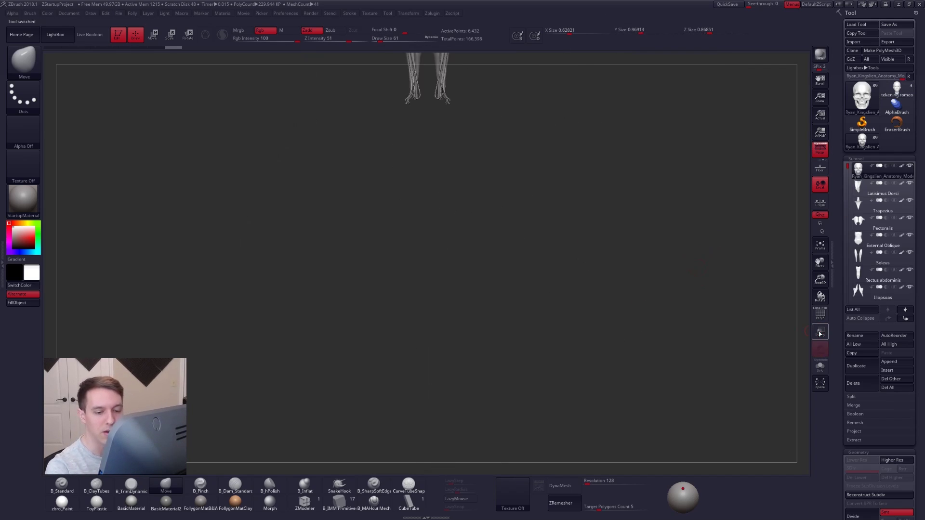
right_click_drag(596, 355, 609, 461, "alt")
right_click_drag(554, 263, 574, 484, "alt")
key("alt+s")
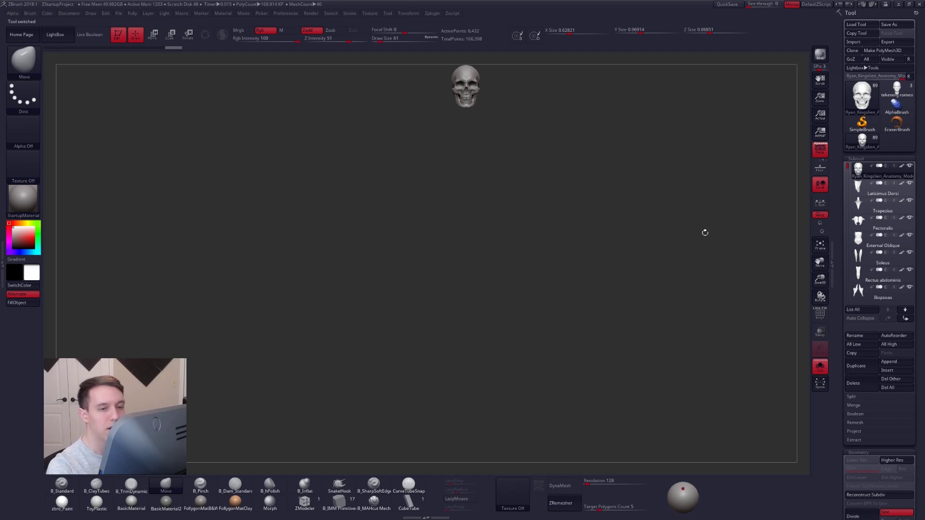
- Examine the anatomy figure's muscles around the skull, and switch back to the head tool
key("alt+s")
left_click(683, 281, "ctrl+shift")
right_click_drag(509, 299, 520, 365, "alt")
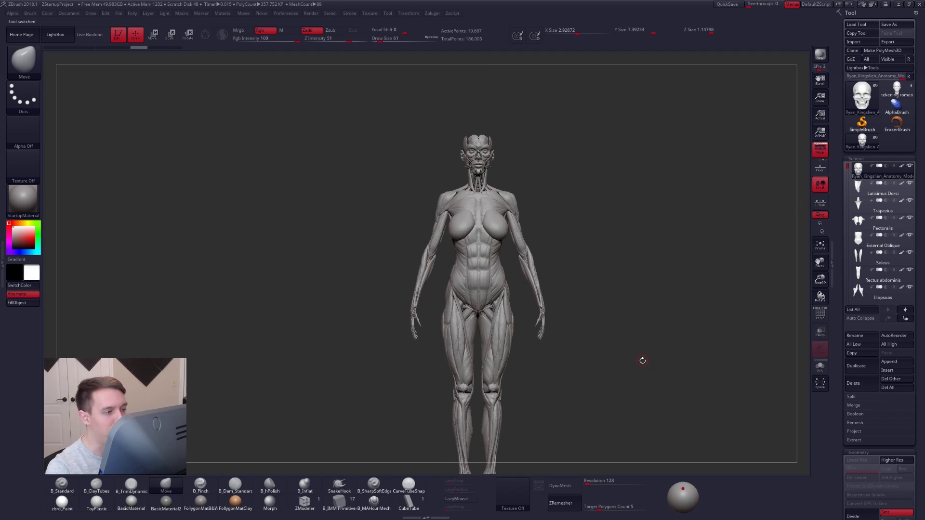
key("alt+s")
left_click(642, 368, "ctrl+shift")
key("alt+s")
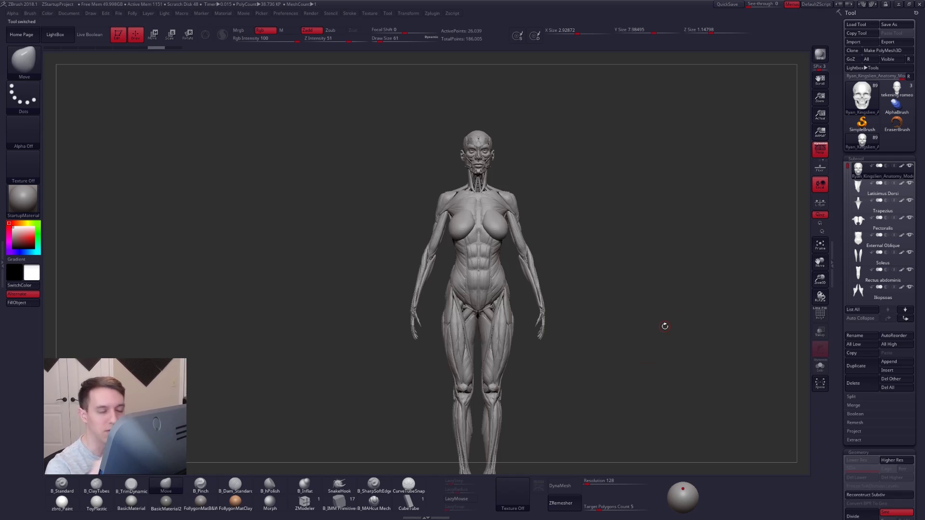
right_click_drag(598, 410, 577, 392, "alt")
left_click(897, 89)
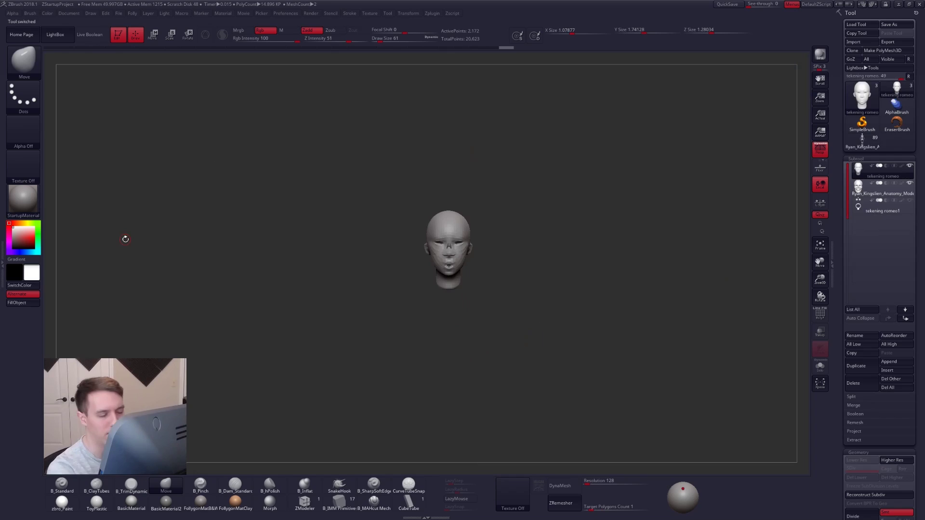
- Set the Move brush's Draw Size to 130, and show the skull through the head with Transparency on and Ghost off
right_click_drag(469, 266, 467, 295)
key("space")
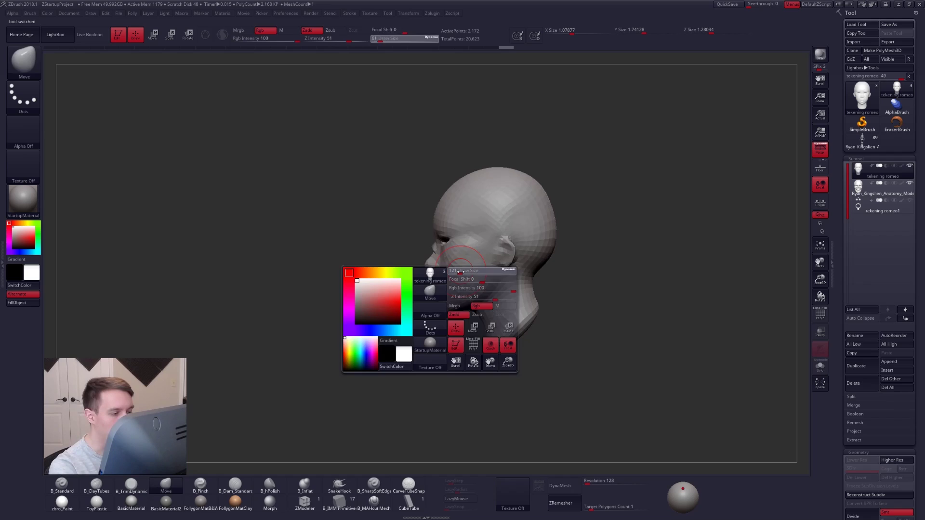
left_click_drag(462, 271, 467, 271)
left_click(816, 333)
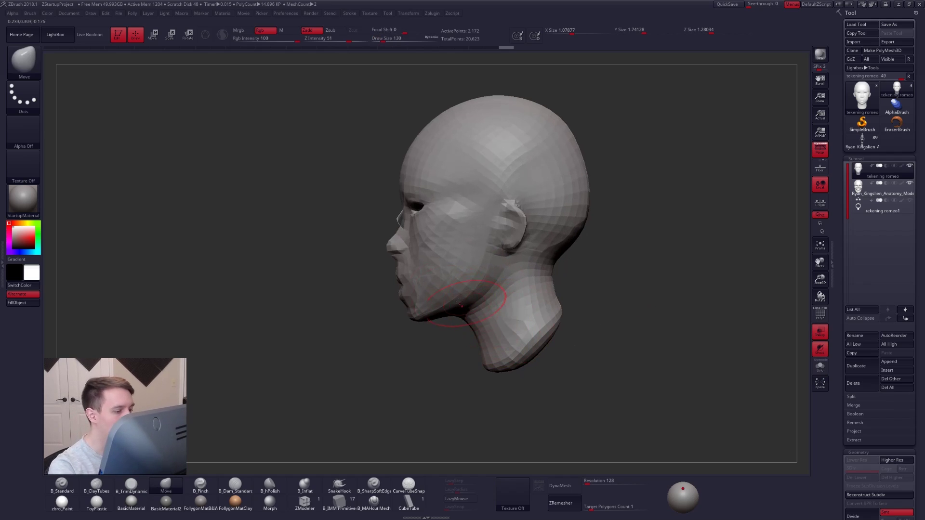
left_click(818, 346)
left_click(818, 346)
- Pull the nose forward and reshape the mouth and chin in profile with the Move brush, using Draw Size 192
key("space")
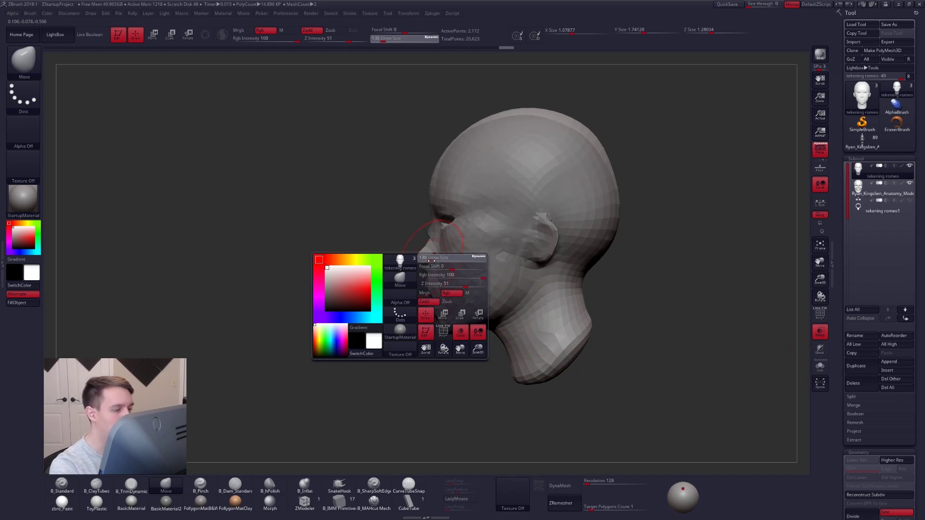
mouse_move(426, 260)
left_mouse_down()
mouse_move(436, 261)
mouse_move(417, 248)
mouse_move(423, 255)
left_mouse_up()
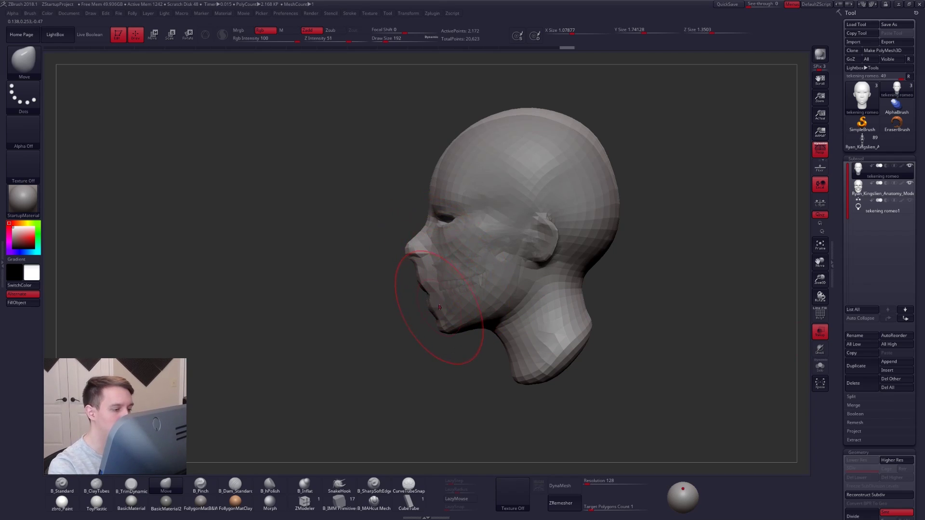
left_click_drag(439, 308, 436, 307)
key("space")
left_click_drag(431, 293, 437, 288)
- Refine the brow and nose profile against the skull with the Move brush, reducing Draw Size to 130
key("space")
mouse_move(450, 251)
left_mouse_down()
mouse_move(445, 225)
mouse_move(434, 219)
left_mouse_up()
key("space")
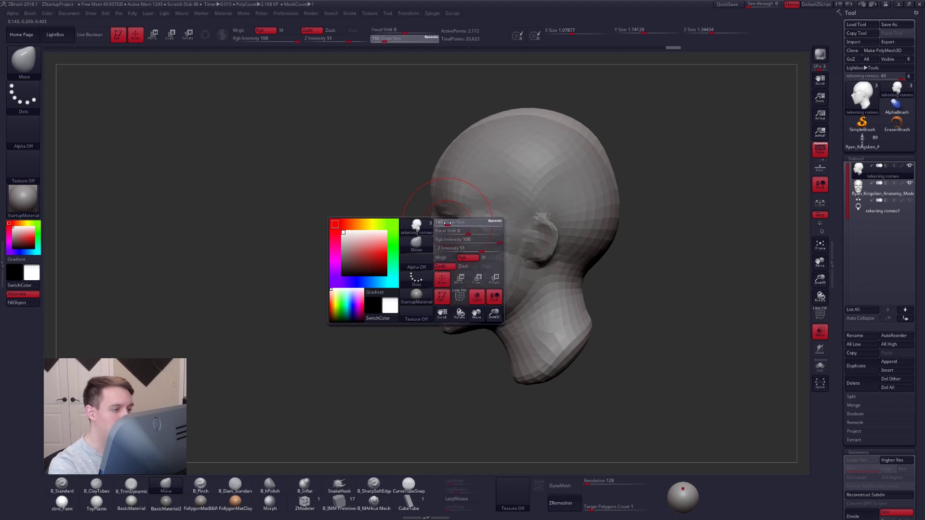
left_click_drag(451, 265, 447, 265)
left_click_drag(447, 224, 445, 223)
- Isolate the head with Solo and move the chin slightly upward in front view
key("alt+s")
right_click_drag(496, 300, 543, 335, "shift")
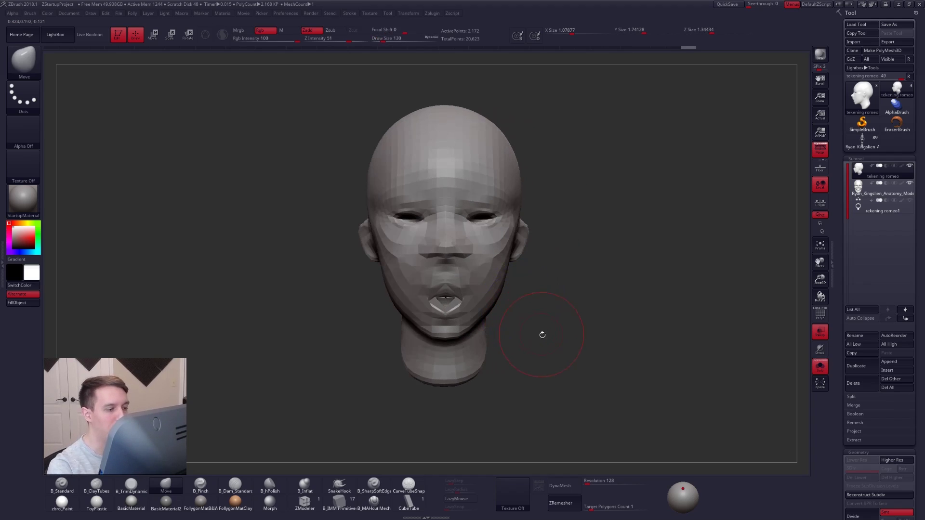
left_click_drag(458, 337, 457, 332)
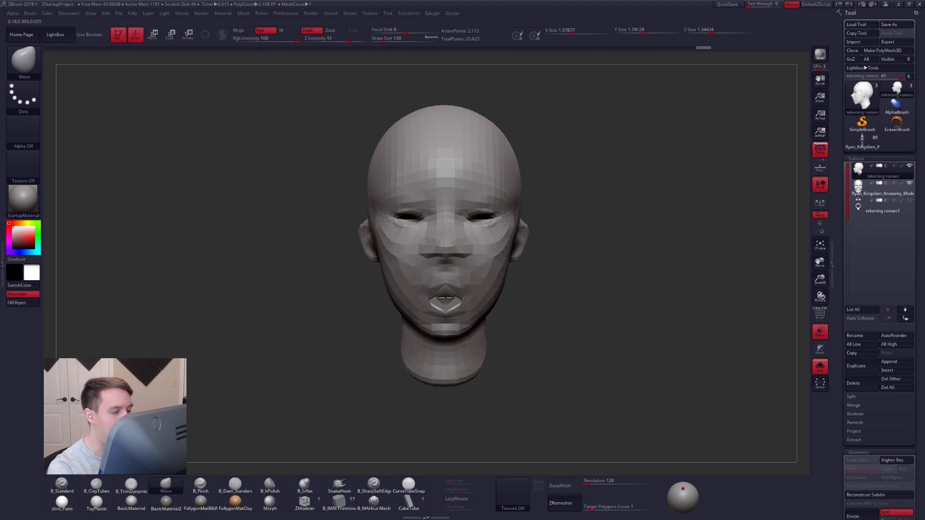
- Step back through the undo history to compare the original detailed head from several angles, and restore the latest reshaped state
right_click_drag(501, 446, 502, 410, "ctrl")
right_click_drag(575, 376, 565, 352, "alt")
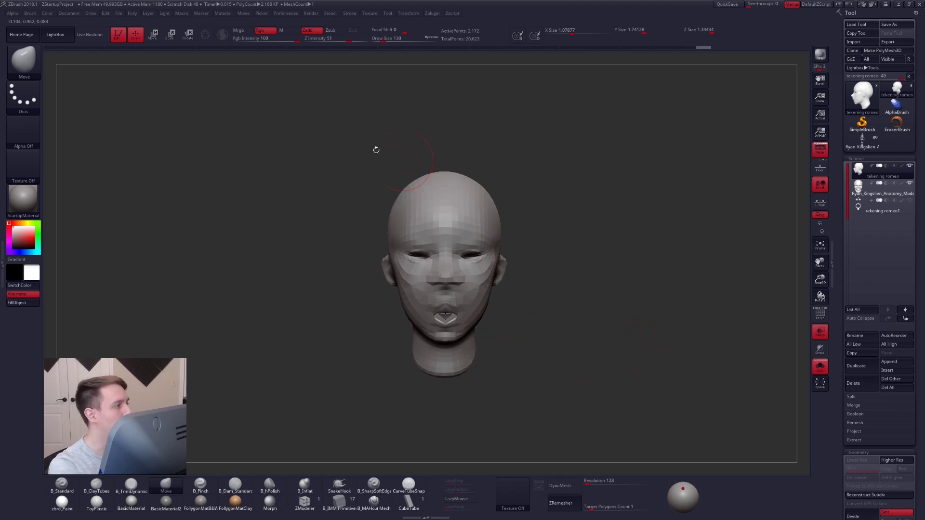
left_click(53, 50)
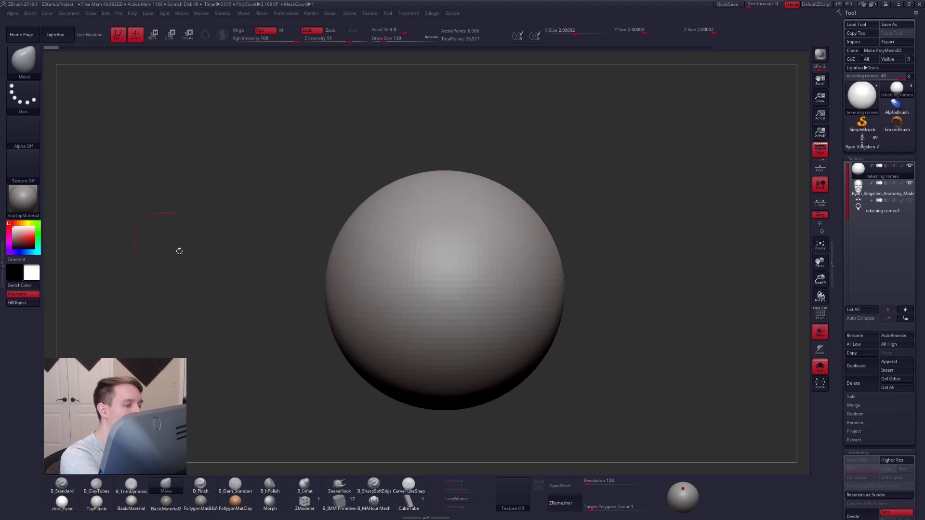
key("ctrl+shift+z")
key("ctrl+shift+z")
key("ctrl+shift+z")
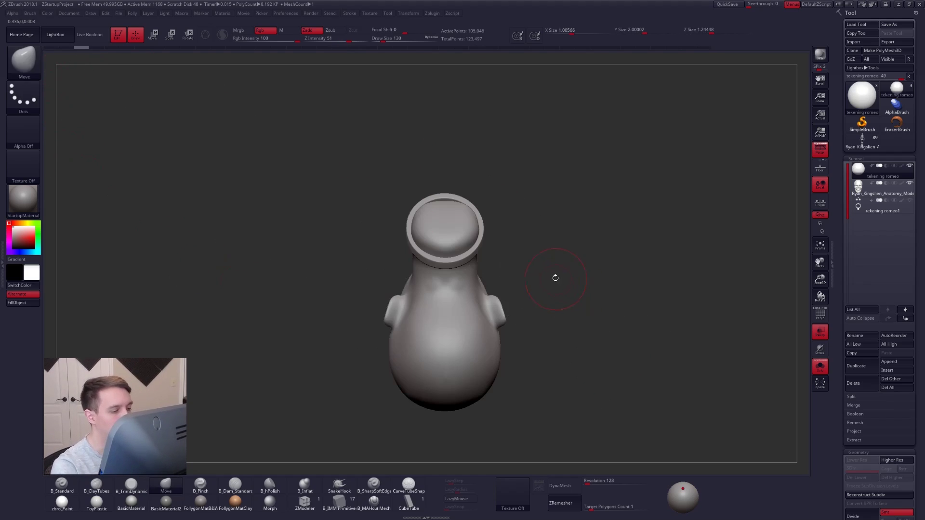
mouse_move(481, 286)
right_mouse_down("alt")
mouse_move(495, 269)
mouse_move(531, 349)
right_mouse_up("alt")
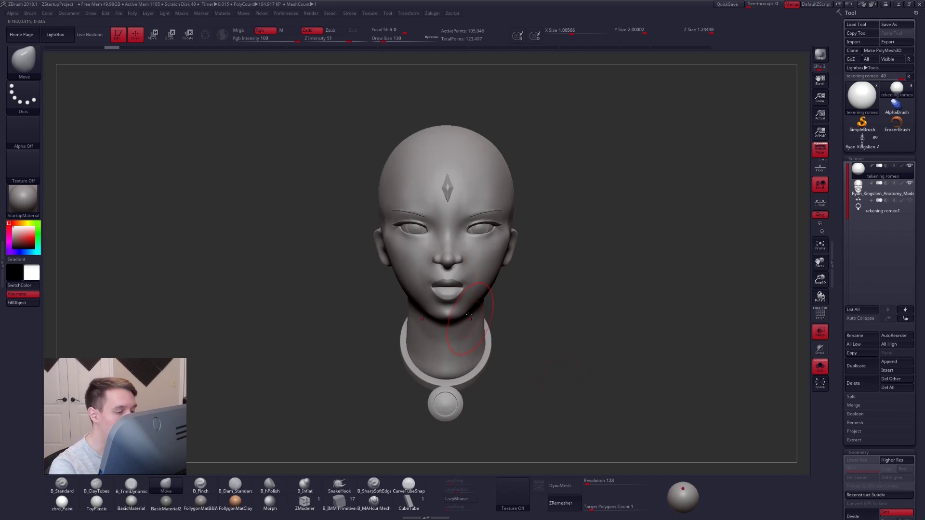
right_click_drag(535, 308, 497, 324)
right_click_drag(497, 324, 529, 342, "alt")
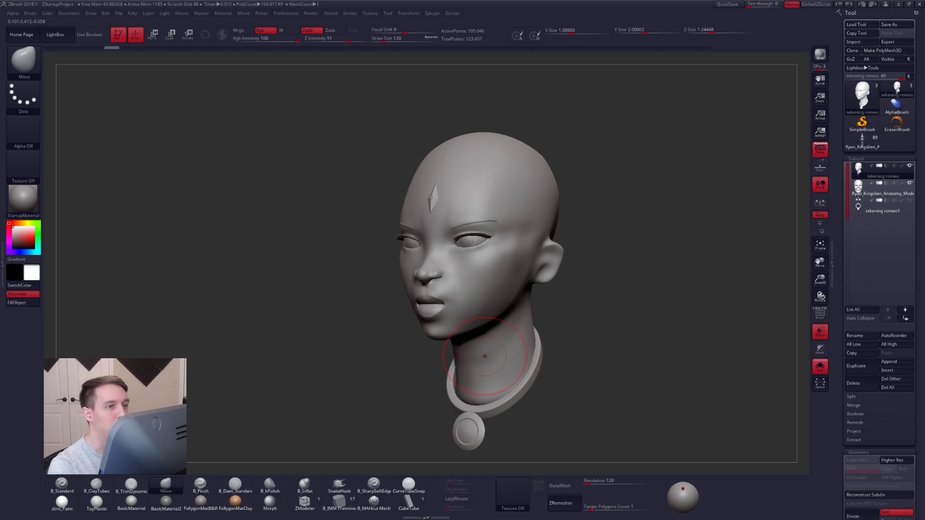
left_click(704, 48)
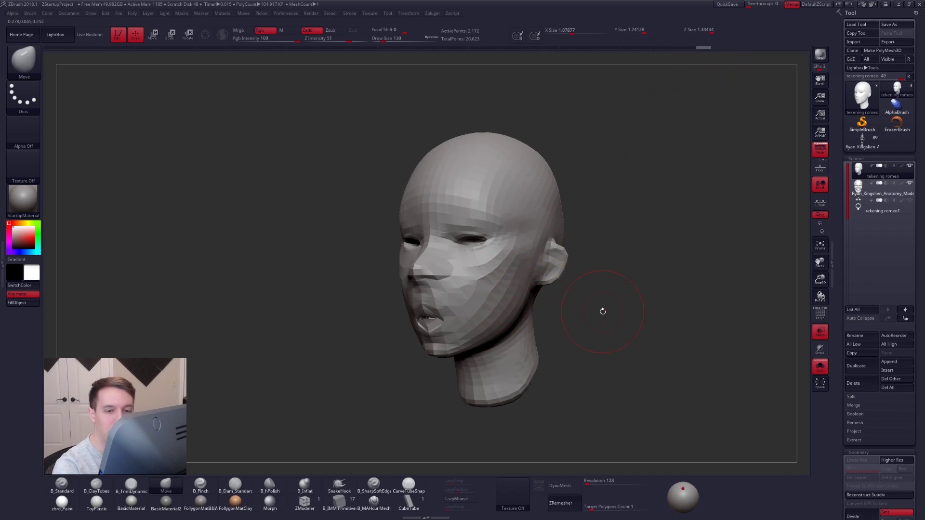
- Examine the isolated skull's eye sockets and nasal area in three-quarter view, and reselect the head subtool
left_click(882, 188)
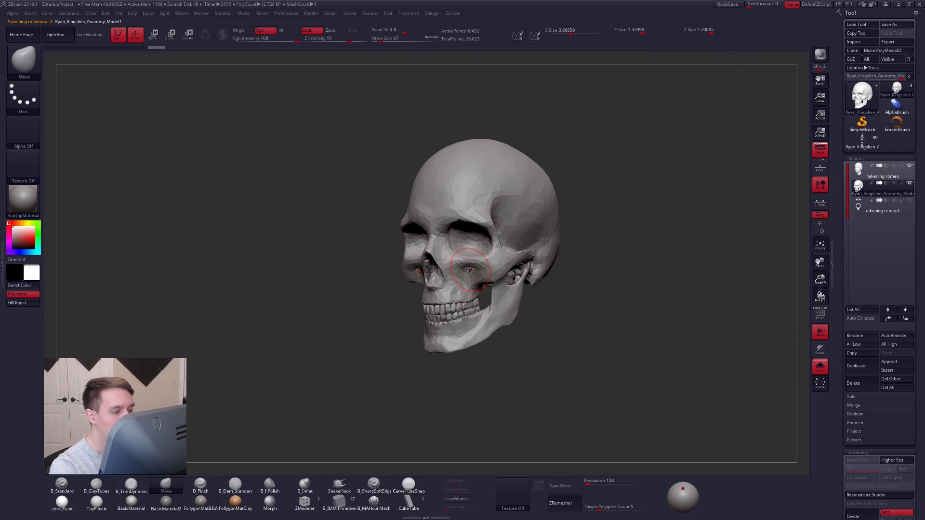
right_click_drag(435, 232, 444, 247, "ctrl")
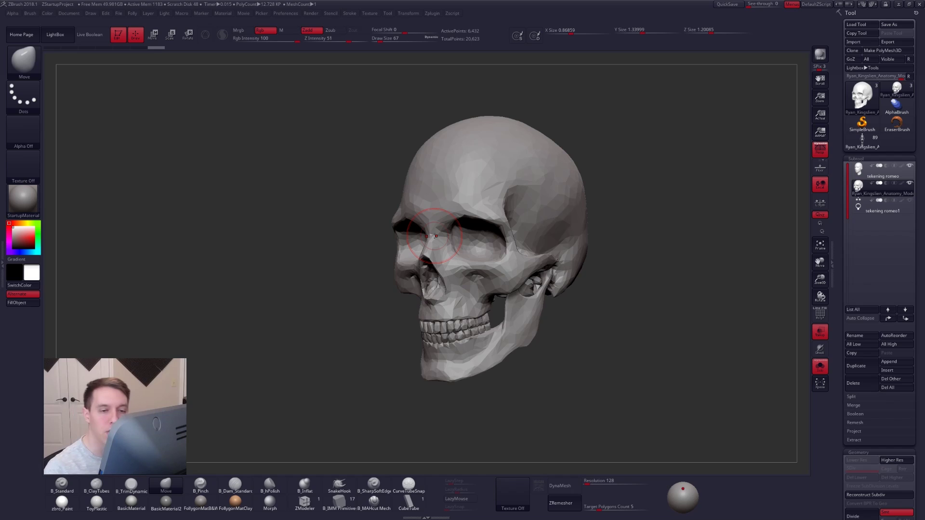
left_click(883, 172)
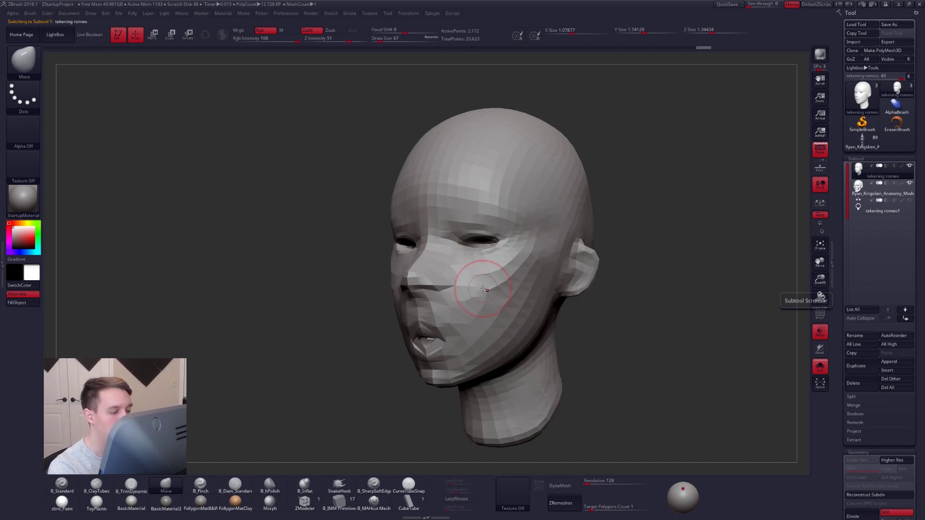
- Turn off Solo, divide the head mesh twice, and step back down to subdivision level 1 in profile
left_click_drag(580, 319, 472, 324)
mouse_move(471, 324)
right_mouse_down("alt")
mouse_move(525, 348)
mouse_move(511, 328)
right_mouse_up("alt")
key("space")
left_click_drag(539, 282, 547, 281)
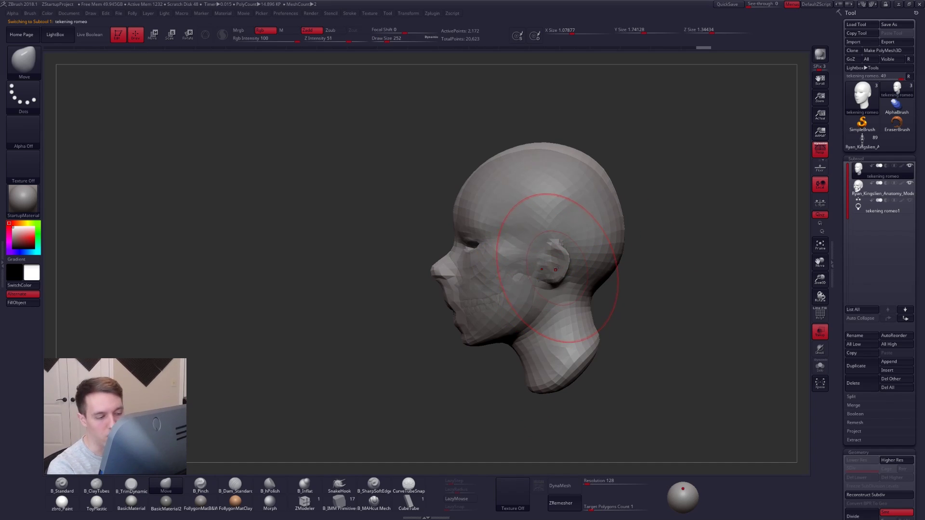
key("ctrl")
key("ctrl+d")
key("ctrl+d")
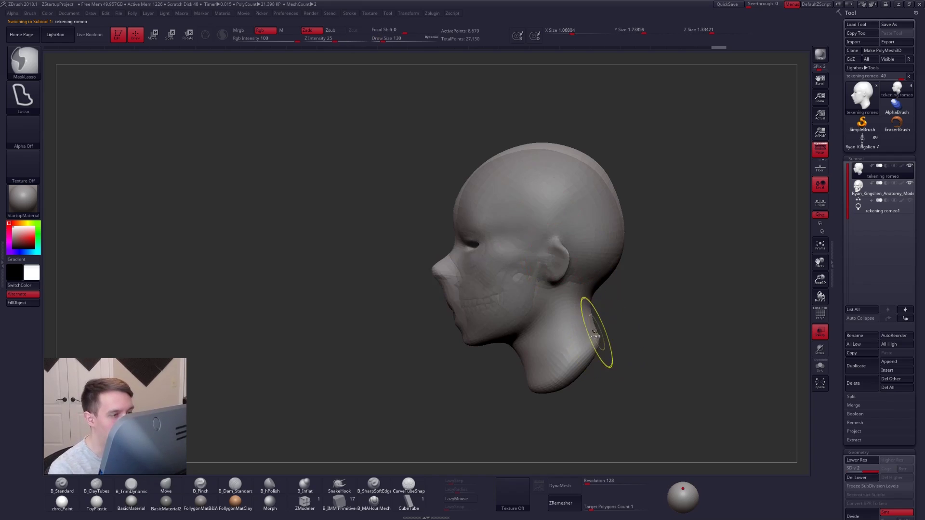
key("space")
key("shift+d")
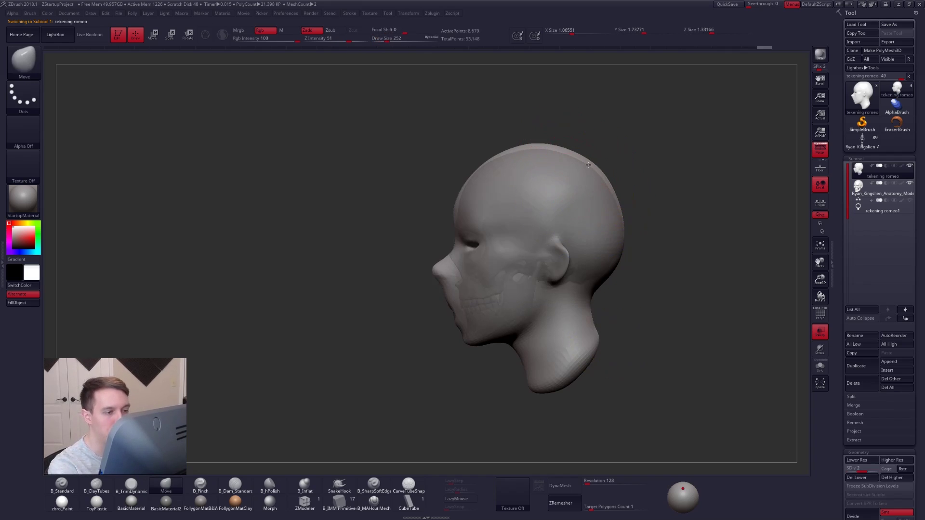
key("shift+d")
- Lower the crown and adjust the forehead and brow in profile with the Move brush, using Draw Sizes 306 and 140
key("space")
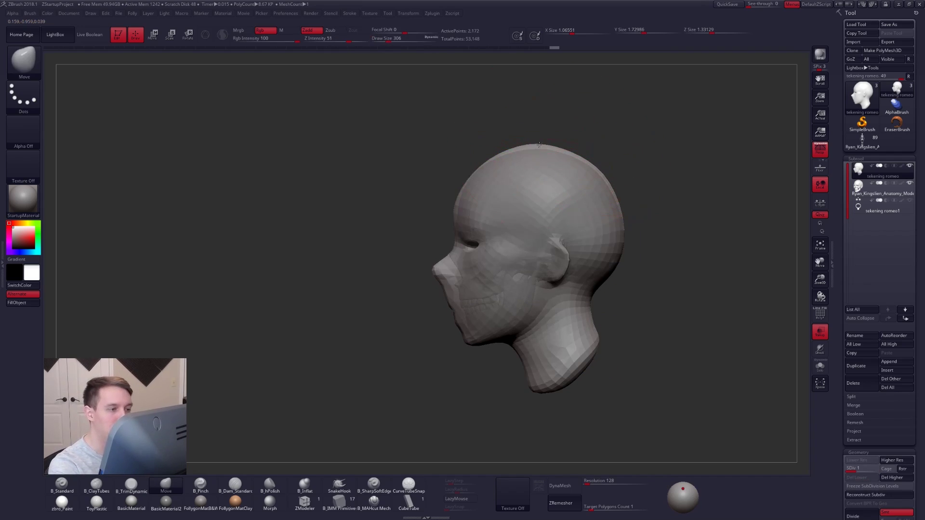
key("space")
left_click_drag(471, 207, 457, 227)
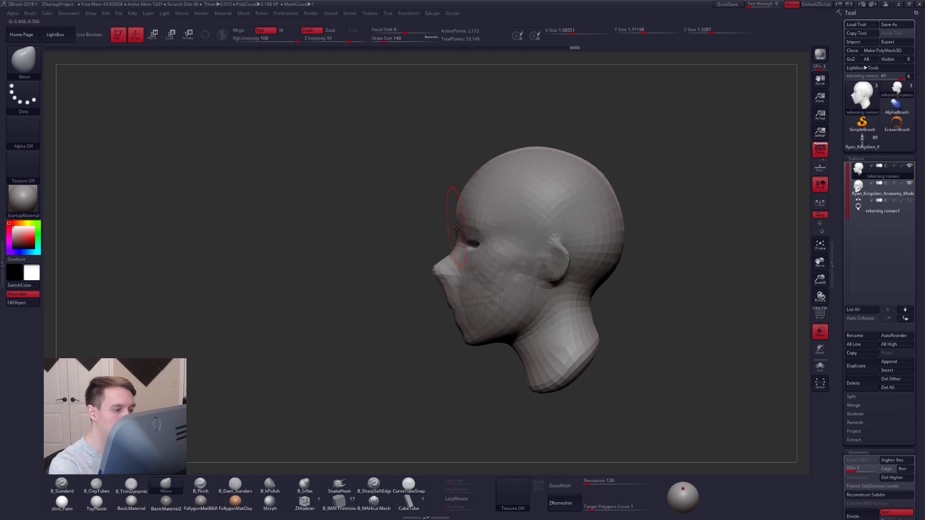
key("space")
left_click_drag(473, 184, 475, 187)
- Reshape the nose, lips, chin and underside of the jaw in profile with the Move brush, using Draw Sizes 203 and 130
key("space")
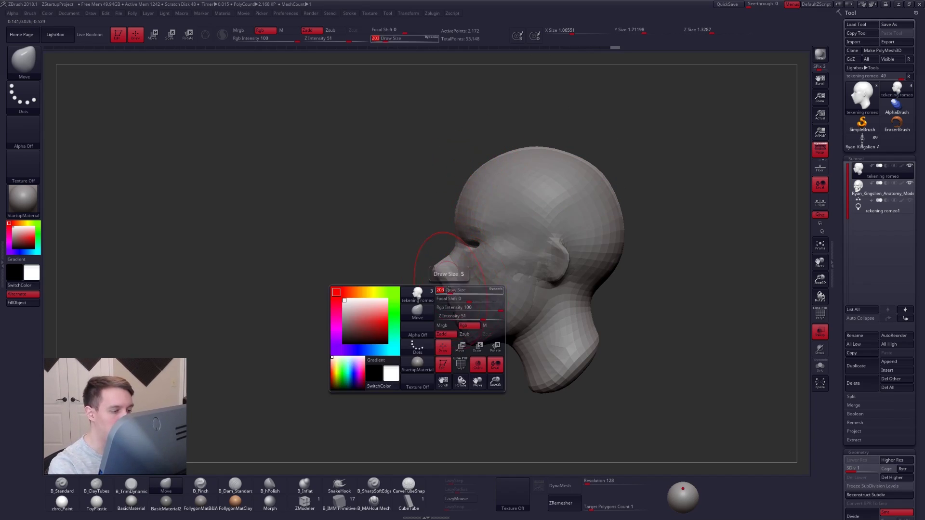
left_click_drag(447, 294, 441, 280)
key("space")
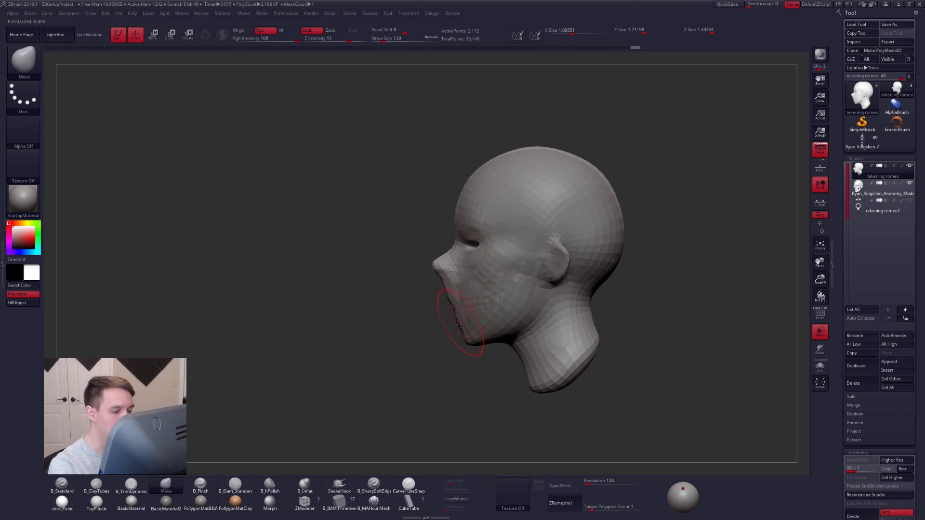
key("space")
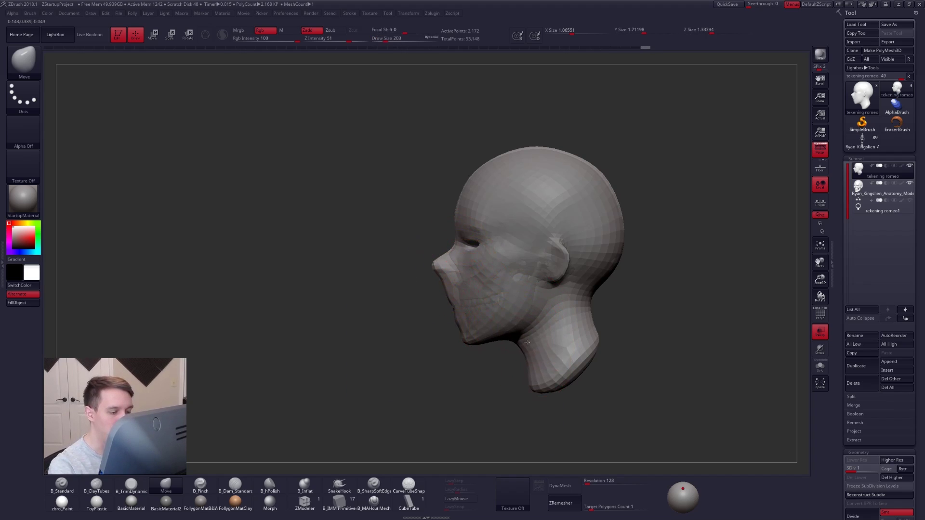
- Mask the whole head with a lasso so only the neck stays editable, and soften the mask
mouse_move(500, 344)
left_mouse_down("ctrl")
mouse_move(546, 300)
mouse_move(610, 356)
mouse_move(443, 449)
left_mouse_up("ctrl")
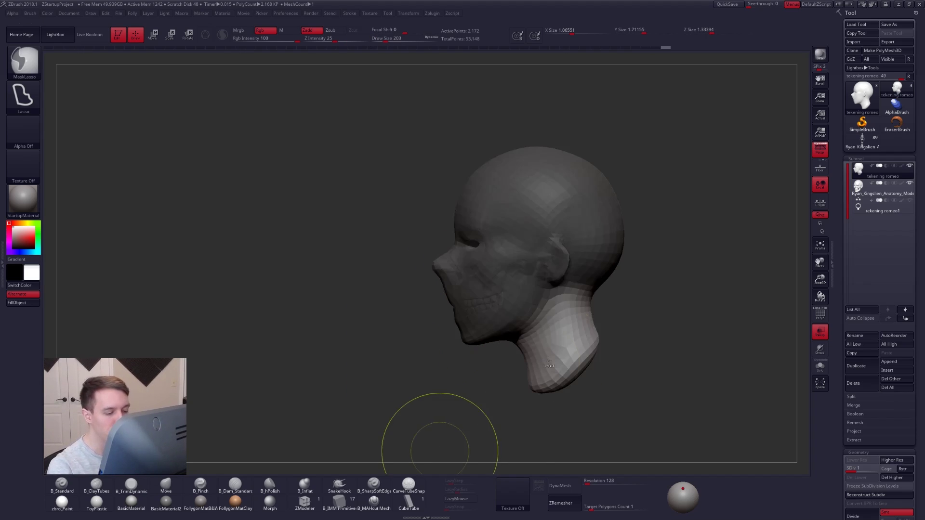
left_click(566, 365, "ctrl")
key("ctrl+i")
left_click(572, 366, "ctrl")
left_click(567, 338, "ctrl")
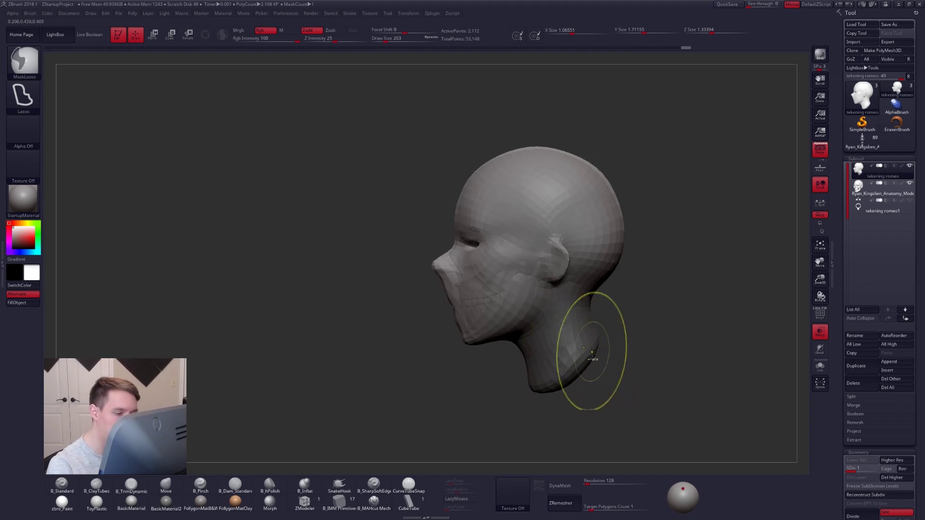
left_click(597, 364, "ctrl")
- Adjust the neck in profile with the Move brush at Draw Size 160, clear the mask and reduce Draw Size to 74
key("space")
left_click_drag(524, 332, 519, 332)
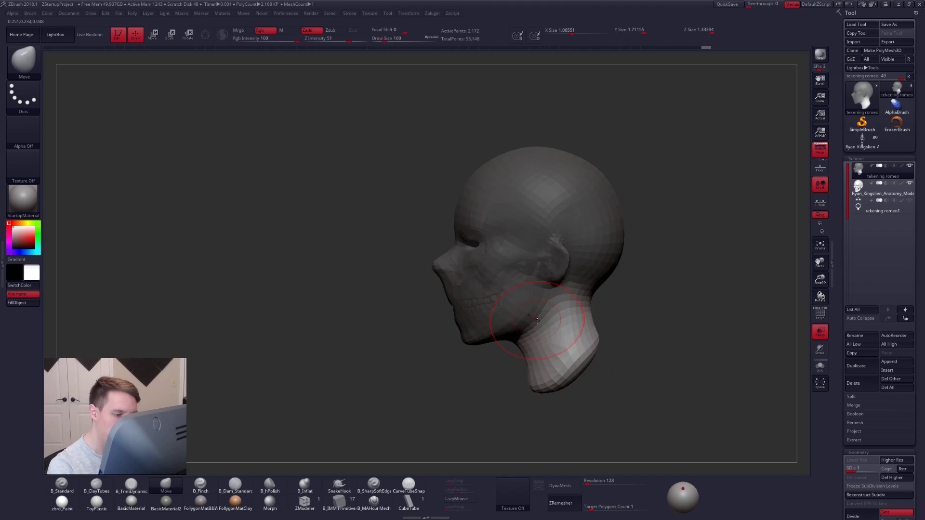
mouse_move(544, 311)
right_mouse_down("shift")
mouse_move(567, 310)
mouse_move(479, 333)
mouse_move(406, 335)
right_mouse_up("shift")
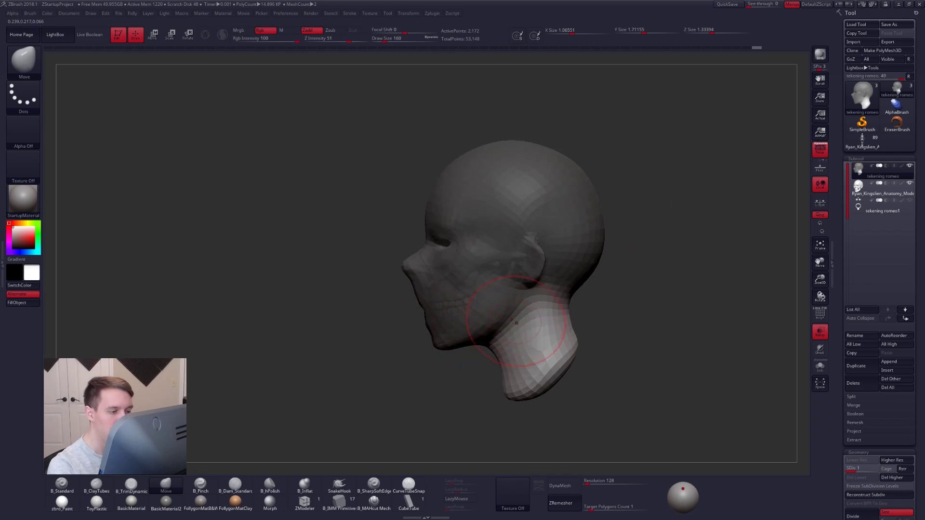
key("space")
left_click_drag(520, 323, 516, 323)
left_click_drag(470, 363, 457, 373, "ctrl")
key("space")
left_click_drag(484, 343, 476, 343)
- Raise the head to its highest subdivision level, delete the lower levels and DynaMesh it at resolution 128
key("d")
key("d")
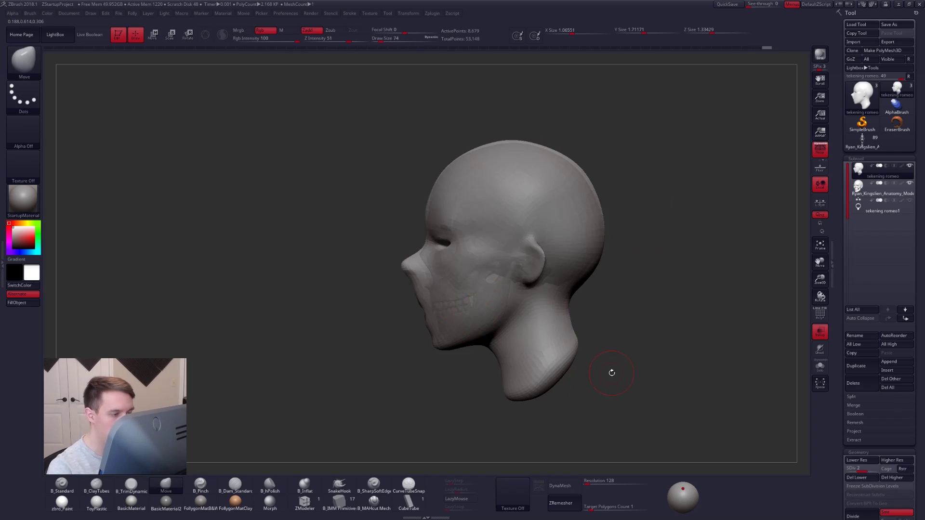
left_click(849, 477)
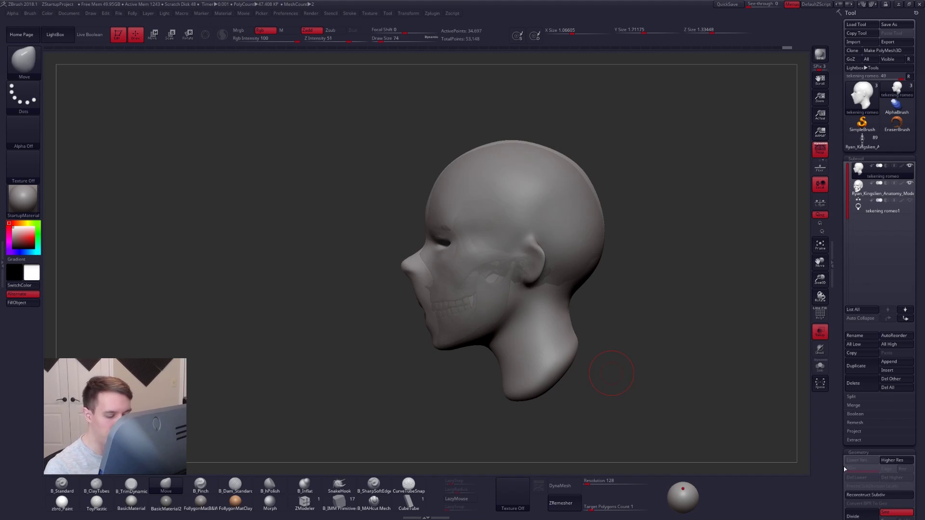
left_click(571, 485)
- Isolate the head, smooth the area below the nose in profile, and switch to the Move brush at Draw Size 88
key("shift+s")
right_click_drag(473, 287, 593, 291)
mouse_move(419, 322)
left_mouse_down("shift")
mouse_move(420, 309)
mouse_move(421, 319)
left_mouse_up("shift")
right_click_drag(428, 305, 391, 314)
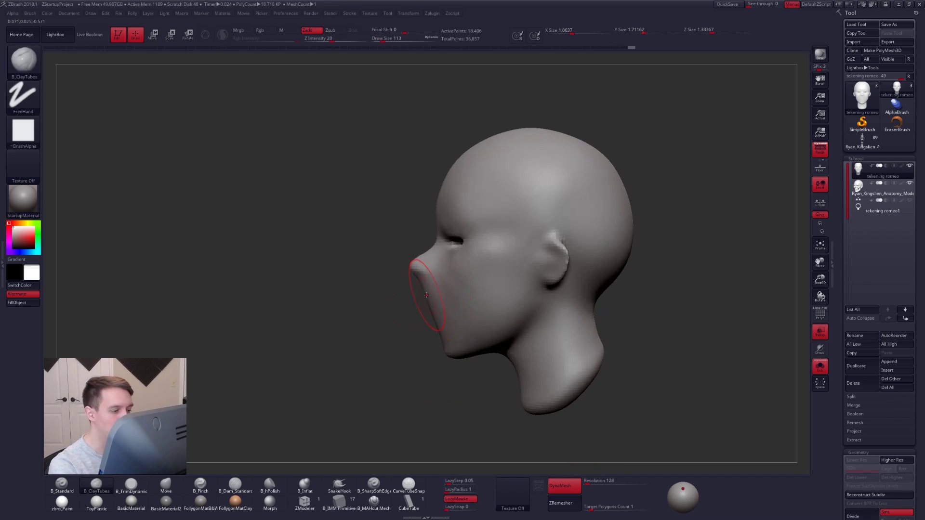
key("b")
key("m")
key("v")
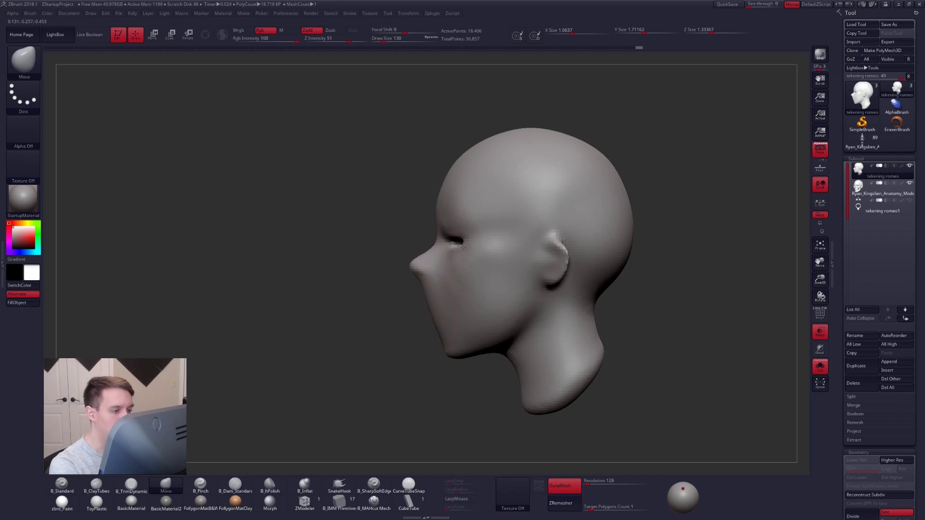
mouse_move(463, 247)
right_mouse_down()
mouse_move(488, 248)
mouse_move(477, 249)
right_mouse_up()
key("space")
left_click_drag(464, 248, 459, 249)
right_click_drag(457, 273, 455, 301, "alt")
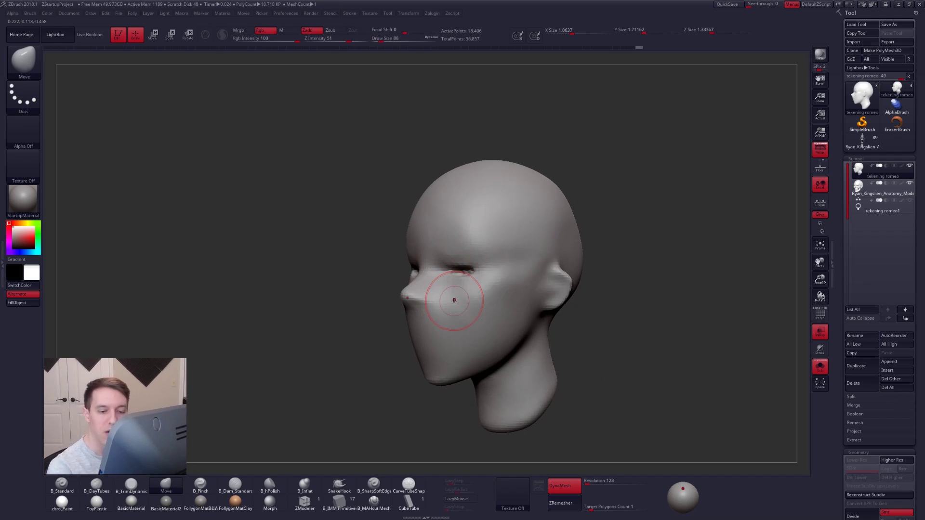
- Show the skull through the head without Ghost, and carve the eye sockets with B_ClayTubes at Draw Size 74
left_click(821, 352)
key("alt+s")
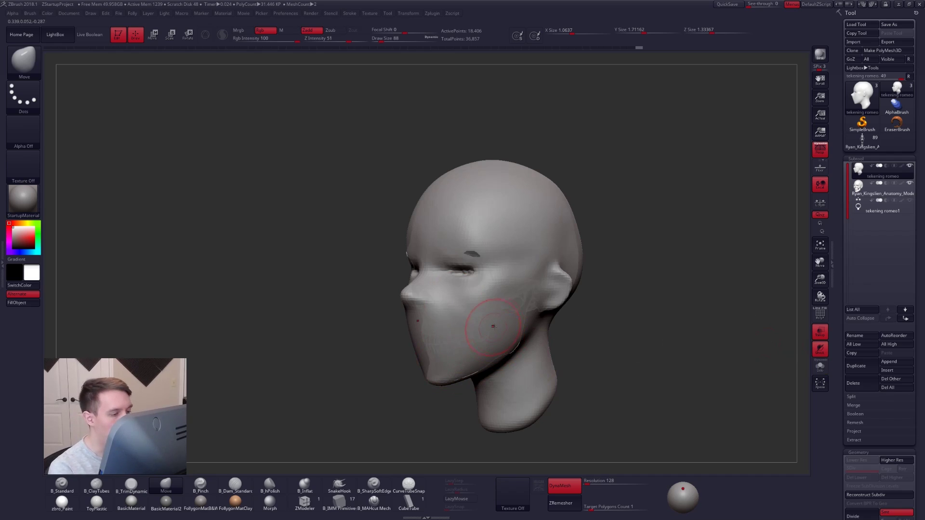
left_click(816, 353)
right_click_drag(477, 278, 483, 332, "ctrl")
key("space")
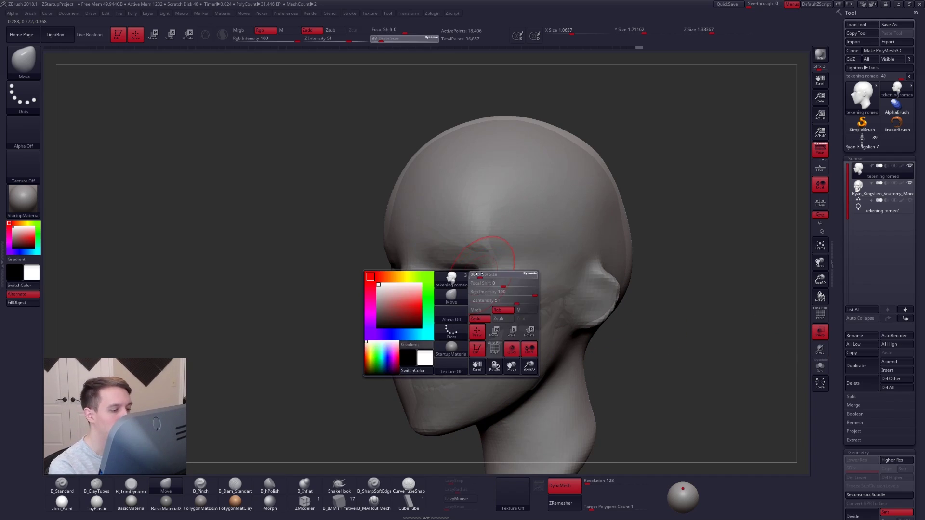
left_click_drag(501, 286, 497, 286)
mouse_move(507, 272)
right_mouse_down()
mouse_move(494, 273)
mouse_move(518, 275)
right_mouse_up()
key("2")
key("space")
mouse_move(458, 271)
left_mouse_down()
mouse_move(470, 270)
mouse_move(448, 277)
left_mouse_up()
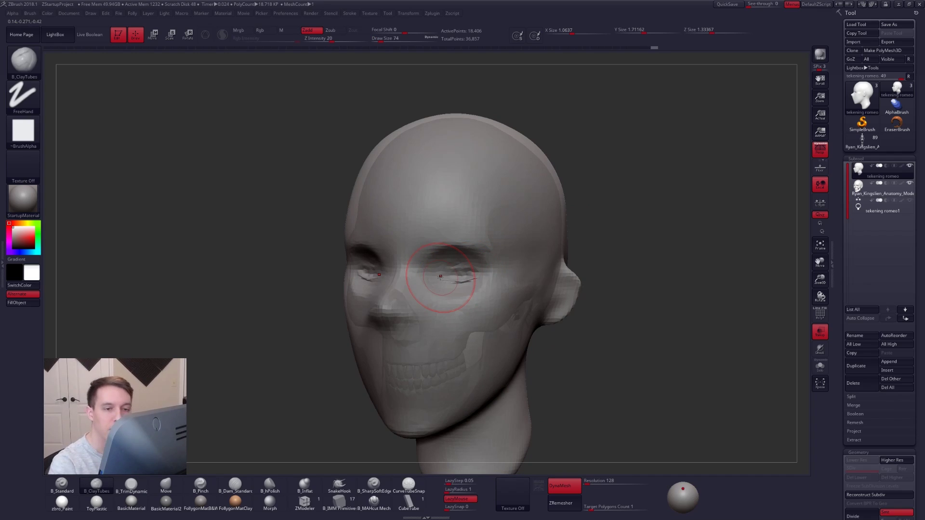
- Duplicate the original head from its early undo history state, and return the working head to its latest state
key("alt+s")
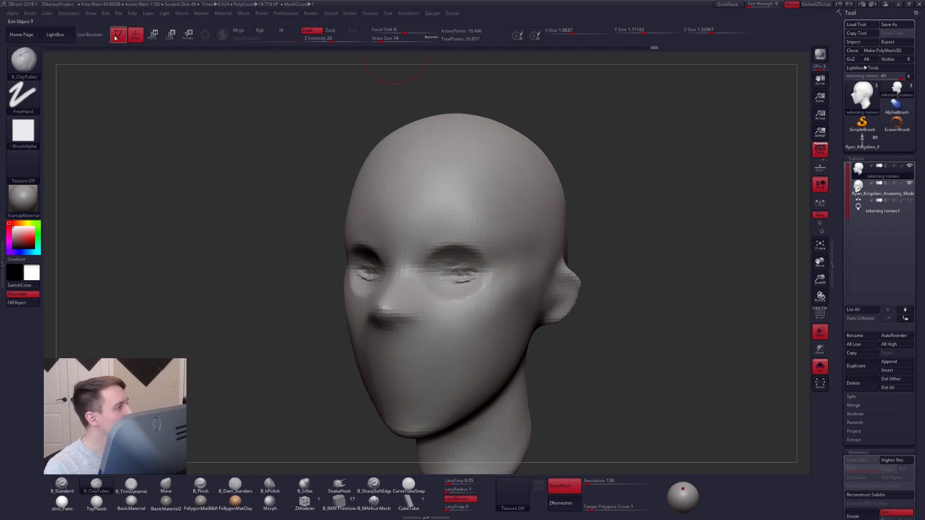
left_click(82, 48)
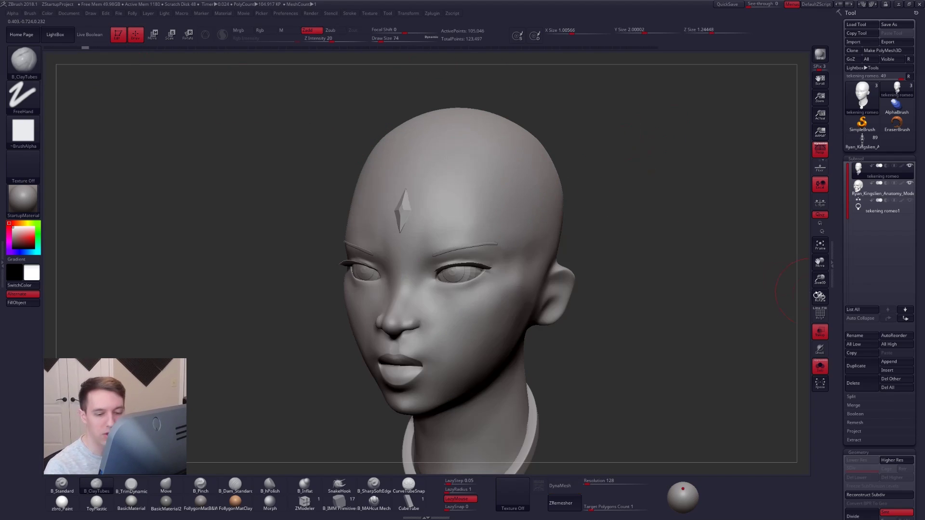
left_click(856, 365)
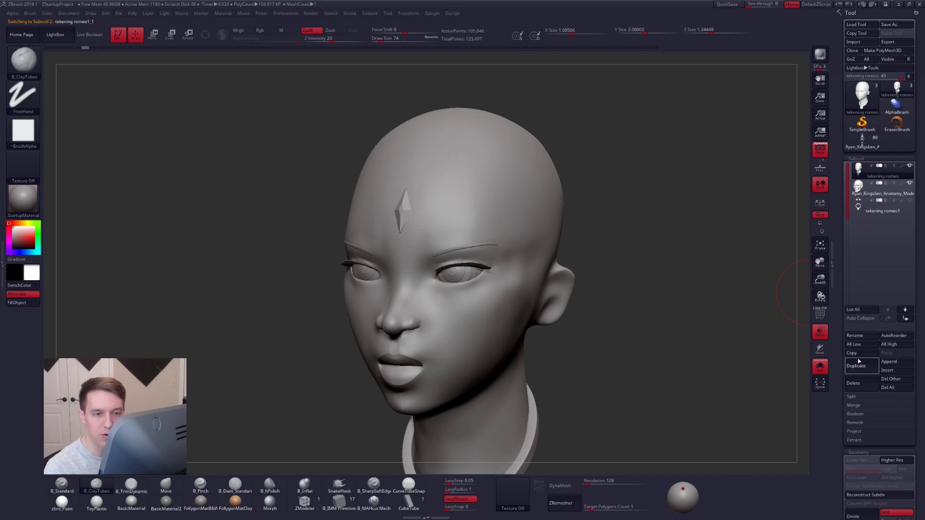
left_click(858, 174)
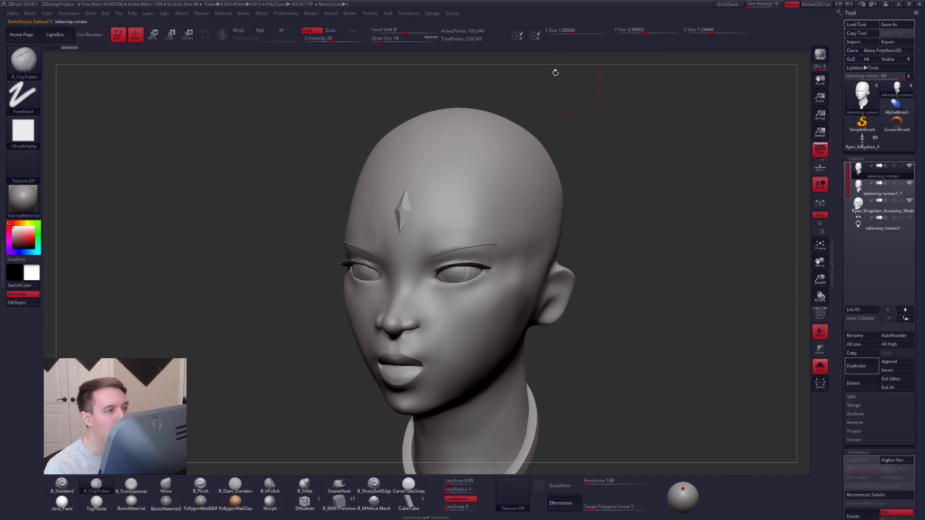
left_click(653, 47)
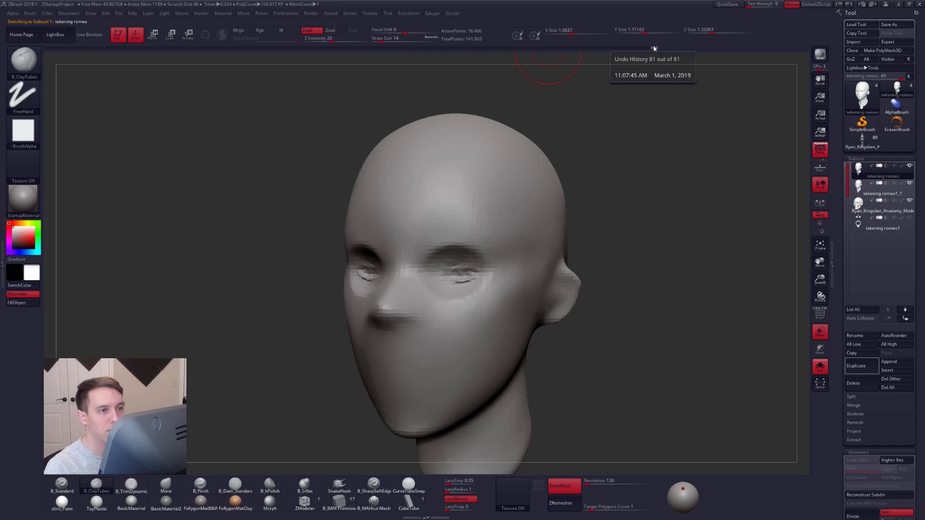
- Examine the duplicated original head from the front, and reselect the reworked head with the duplicate hidden
left_click(860, 189)
right_click_drag(472, 277, 483, 260, "alt")
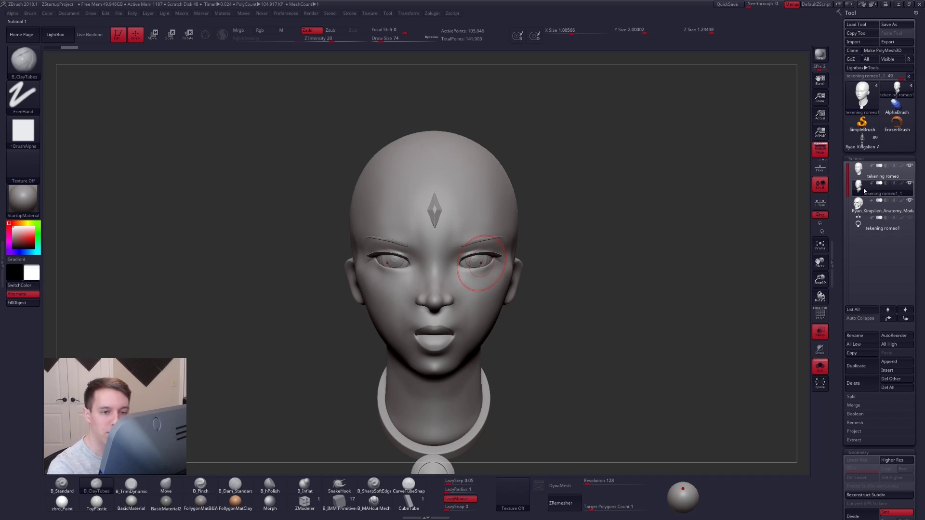
left_click(874, 170)
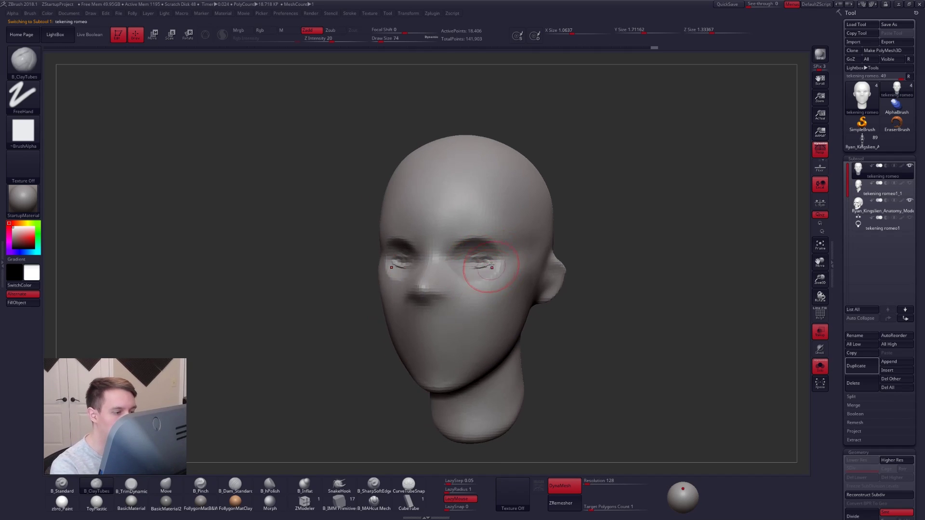
- Shape the eye sockets, sides of the nose and cheeks with B_ClayTubes, working from three-quarter view into profile
mouse_move(489, 256)
left_mouse_down()
mouse_move(474, 258)
mouse_move(468, 304)
left_mouse_up()
left_click_drag(462, 268, 467, 309)
key("s")
mouse_move(474, 277)
left_mouse_down()
mouse_move(468, 319)
mouse_move(495, 310)
mouse_move(472, 307)
left_mouse_up()
left_click_drag(598, 309, 501, 301, "shift")
- Adjust the nose in profile with the Move brush at Draw Size 96, and build up the mouth area with B_ClayTubes
key("b")
key("m")
key("v")
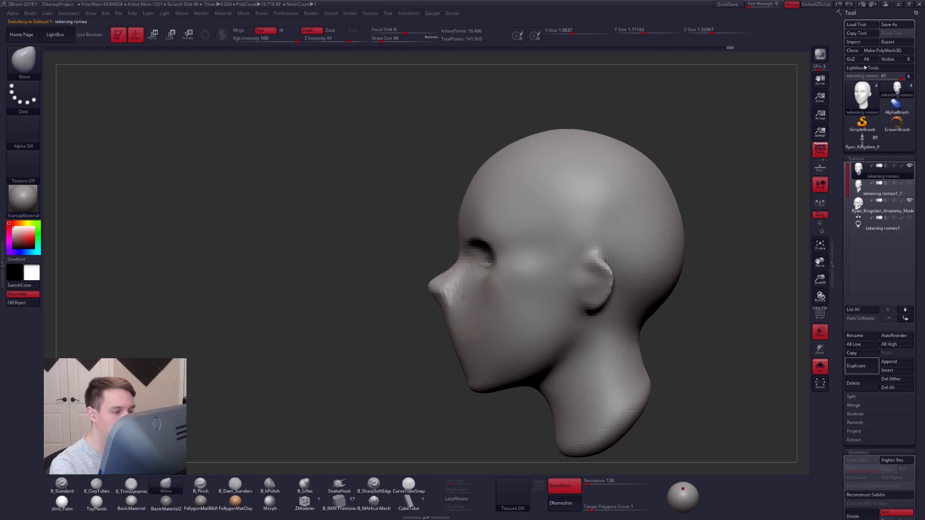
mouse_move(376, 309)
left_mouse_down()
mouse_move(487, 311)
mouse_move(415, 329)
left_mouse_up()
key("b")
key("c")
key("t")
mouse_move(355, 328)
left_mouse_down()
mouse_move(450, 316)
mouse_move(435, 320)
mouse_move(437, 311)
left_mouse_up()
- Refine the base of the nose and the upper lip area with the Move brush
key("s")
key("b")
key("m")
key("v")
key("s")
left_click_drag(573, 315, 470, 313)
- Turn off Solo and refine the eye sockets and upper cheeks against the skull
key("alt+s")
key("s")
left_click_drag(488, 265, 482, 287)
key("s")
left_click_drag(573, 310, 530, 310)
key("s")
left_click_drag(489, 278, 466, 258)
- Sharpen the lower rim of the eye sockets and the cheekbones with B_Pinch at Draw Size 96
key("5")
key("space")
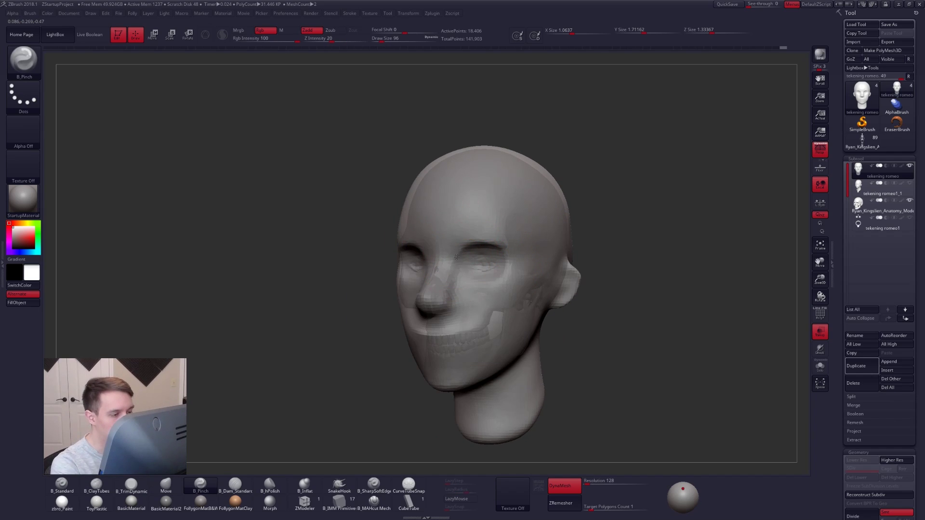
right_click_drag(501, 253, 502, 246)
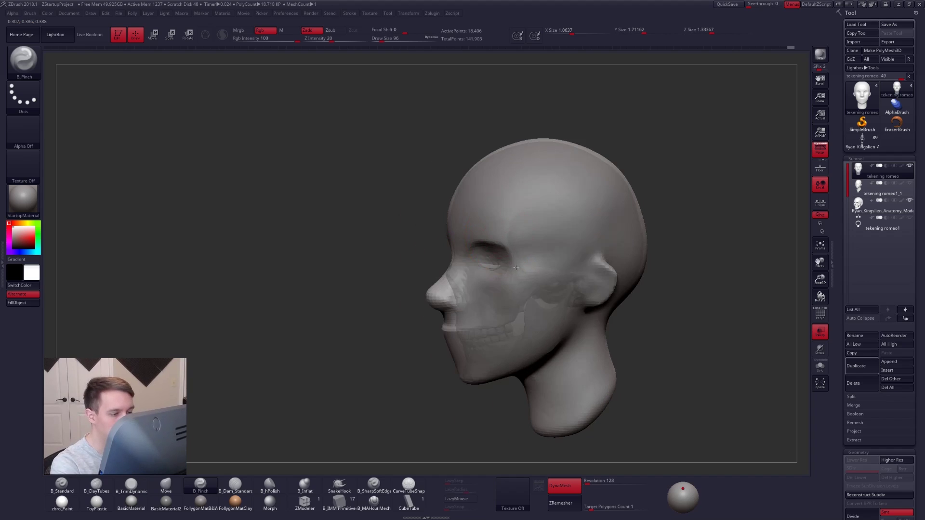
left_click_drag(516, 268, 490, 287)
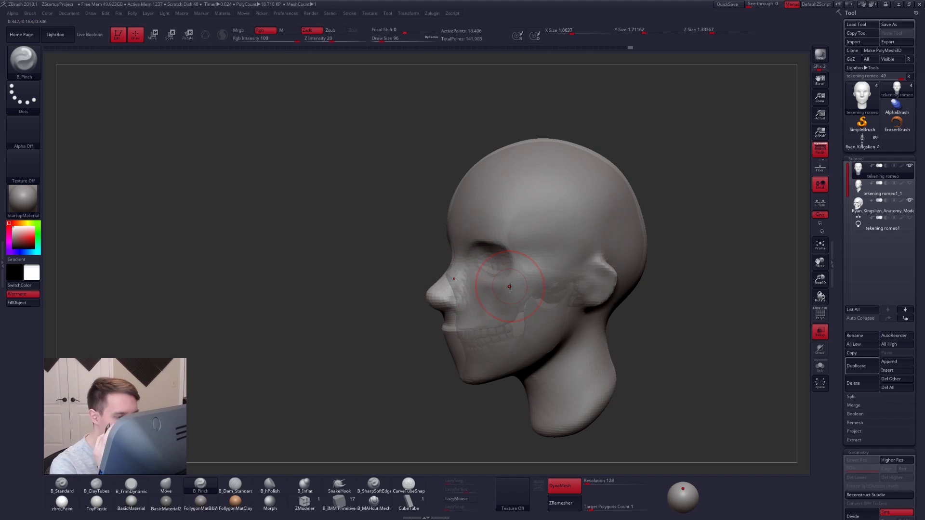
- Narrow the sides of the cranium and lower the crown in front view with the Move brush, using Draw Sizes 279 and 160
right_click_drag(597, 302, 527, 321)
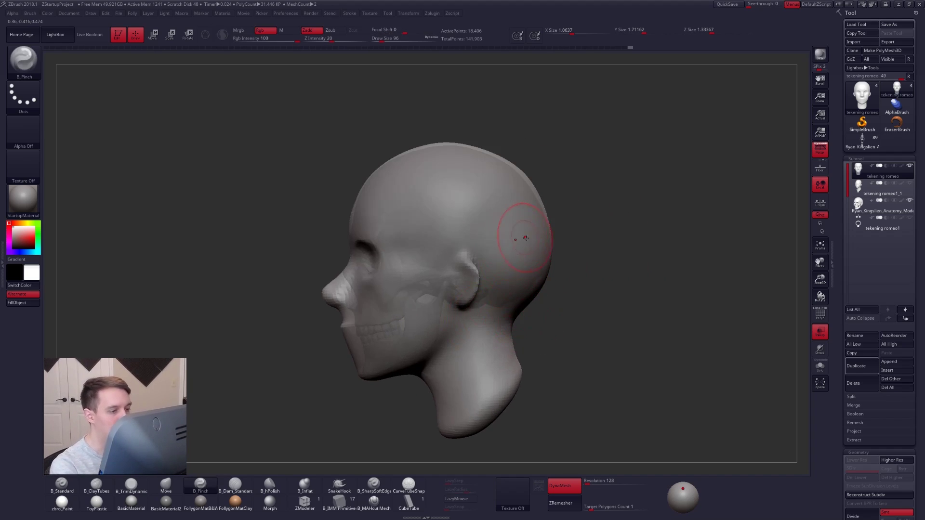
key("space")
left_click_drag(530, 278, 557, 279)
right_click_drag(558, 279, 547, 308, "ctrl")
right_click_drag(568, 400, 514, 314, "alt")
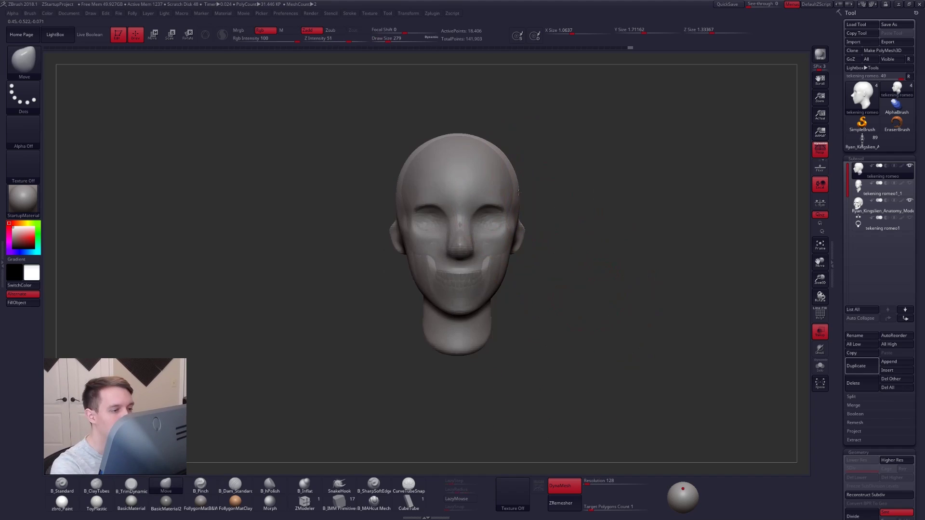
right_click_drag(609, 273, 603, 256, "ctrl")
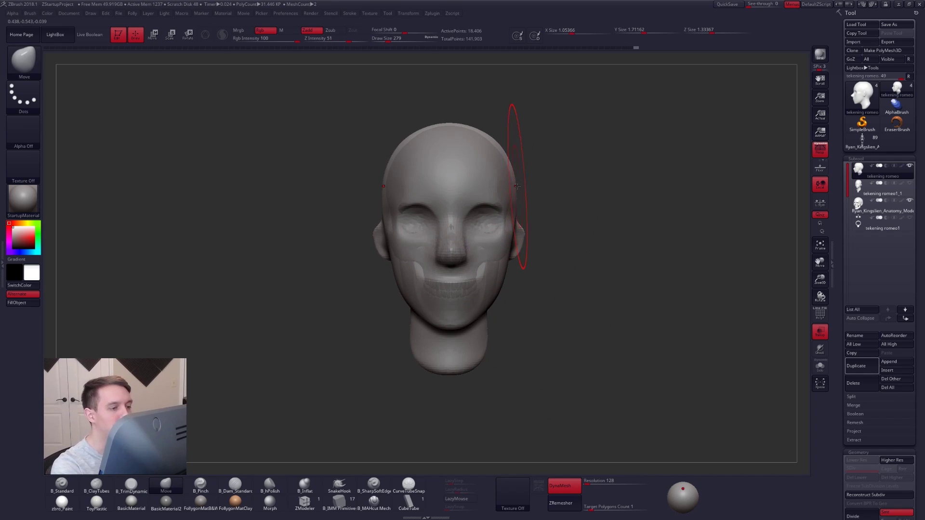
left_click_drag(506, 155, 499, 163)
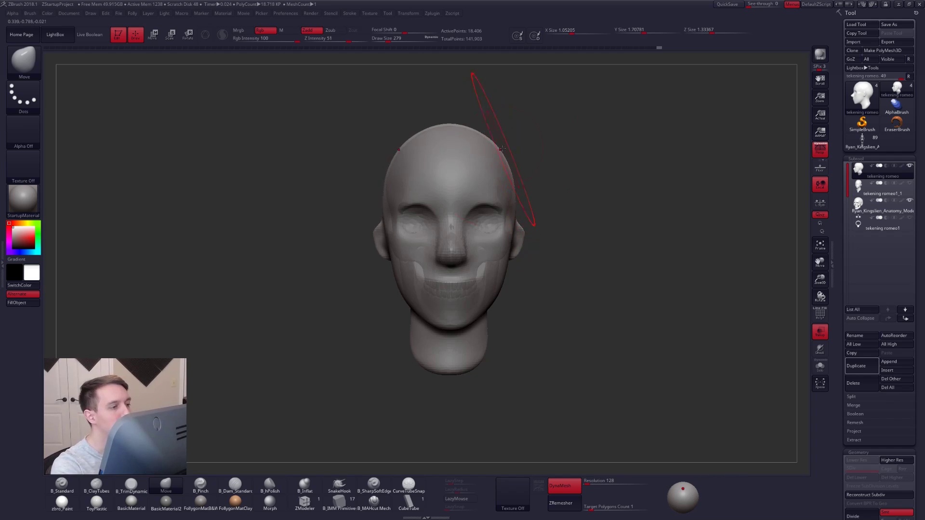
key("space")
left_click_drag(514, 264, 509, 264)
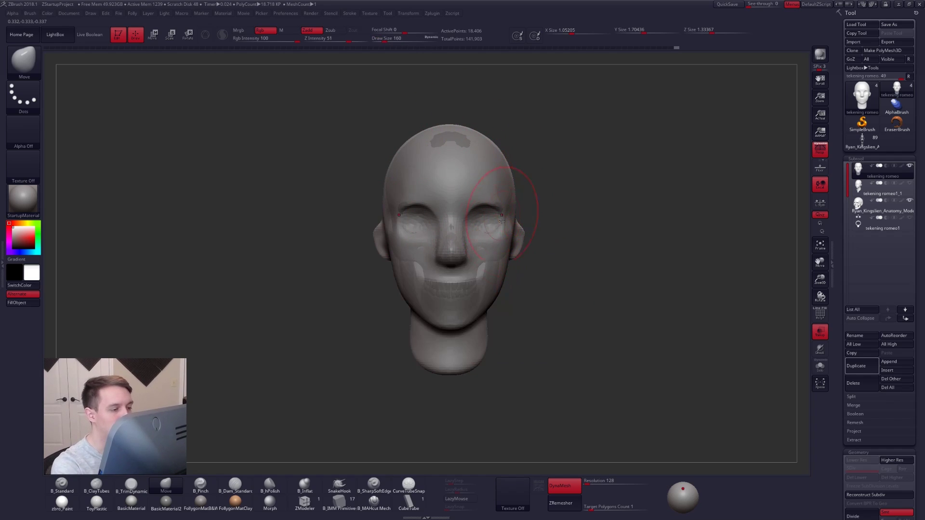
- Examine the isolated original head's jaw and chin from the front, then reselect the reworked head with Solo off
left_click(880, 189)
left_click(821, 367)
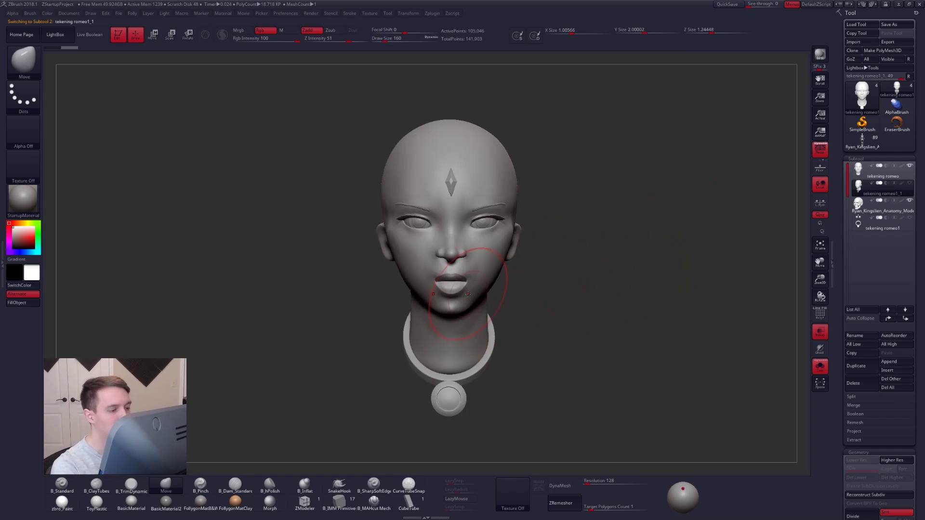
mouse_move(456, 311)
left_mouse_down("ctrl")
mouse_move(518, 174)
mouse_move(452, 308)
left_mouse_up("ctrl")
left_click(598, 255, "ctrl")
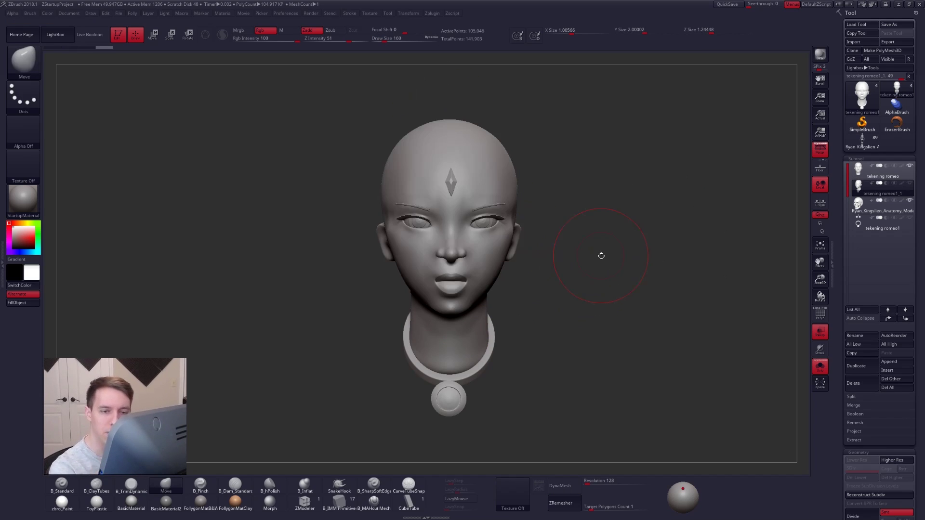
left_click(864, 173)
left_click(821, 367)
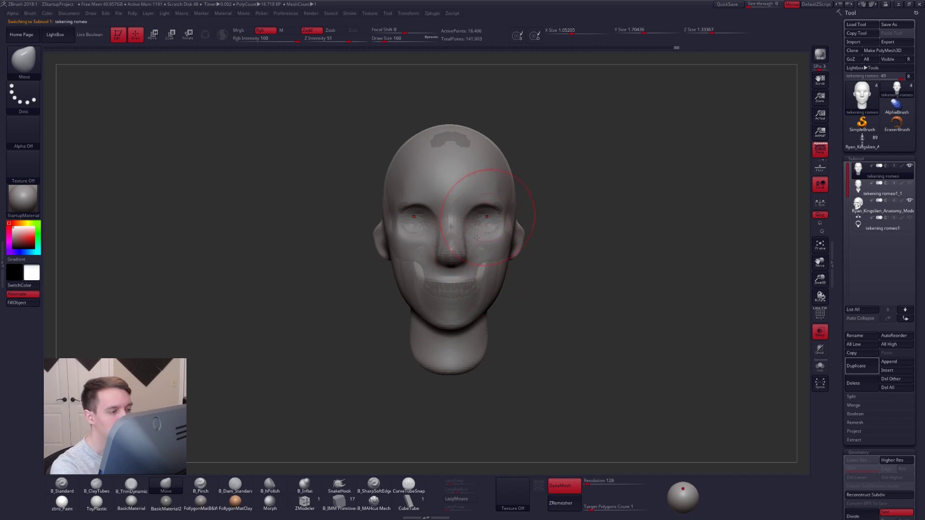
- Raise the crown over the skull and pull in the ears with the Move brush, using Draw Sizes 239 and 113
left_click_drag(454, 143, 454, 137)
key("space")
left_click_drag(489, 254, 493, 254)
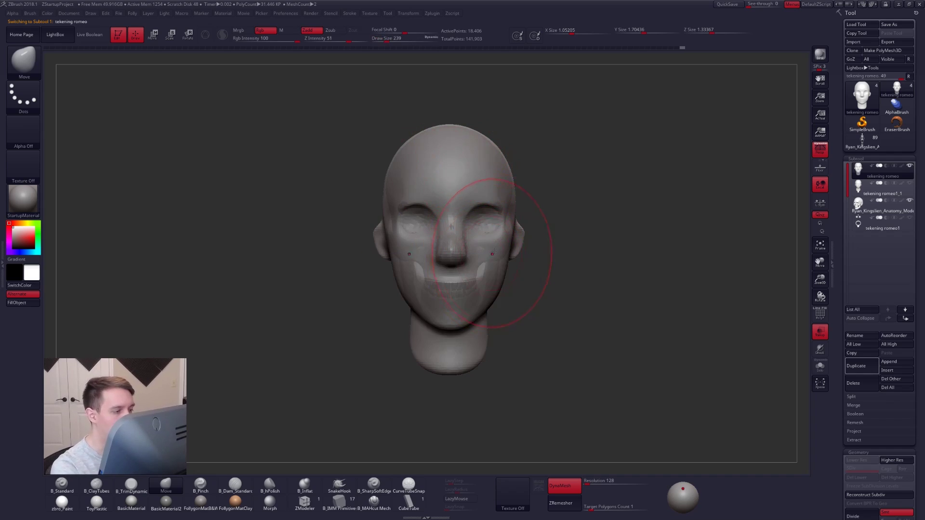
mouse_move(516, 221)
left_mouse_down()
mouse_move(496, 253)
mouse_move(519, 242)
left_mouse_up()
key("space")
key("space")
key("space")
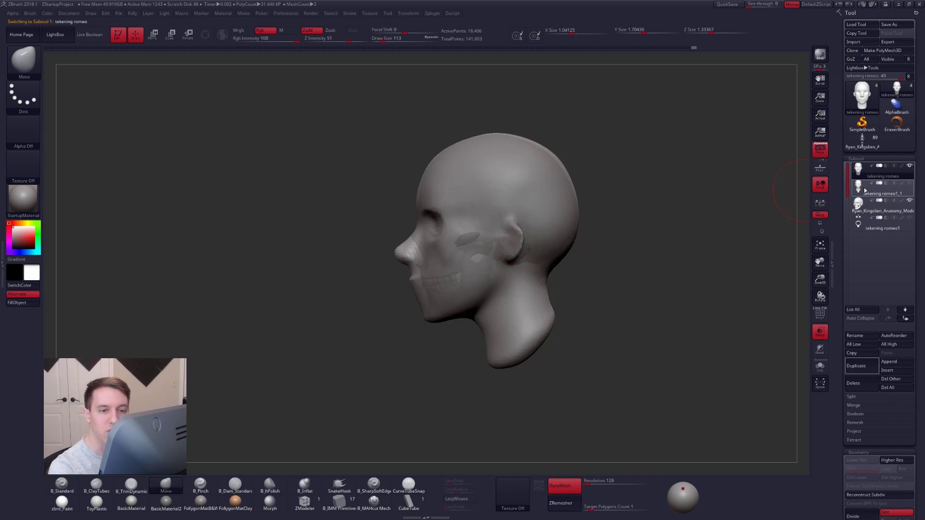
- Examine the isolated original head's ears and neck in three-quarter and back views, with Draw Size set to 74
left_click(884, 189)
key("alt+s")
left_click_drag(550, 268, 582, 263)
key("space")
left_click_drag(521, 242, 517, 242)
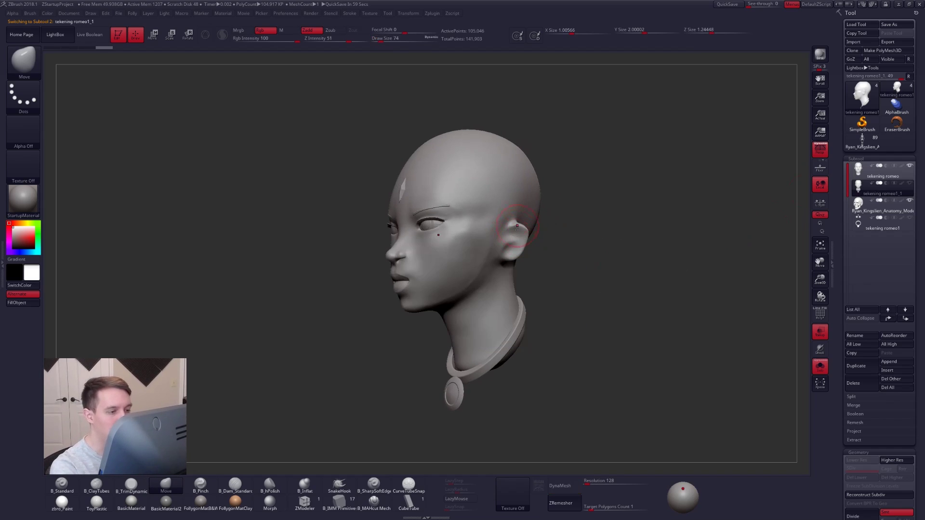
left_click_drag(542, 335, 538, 383)
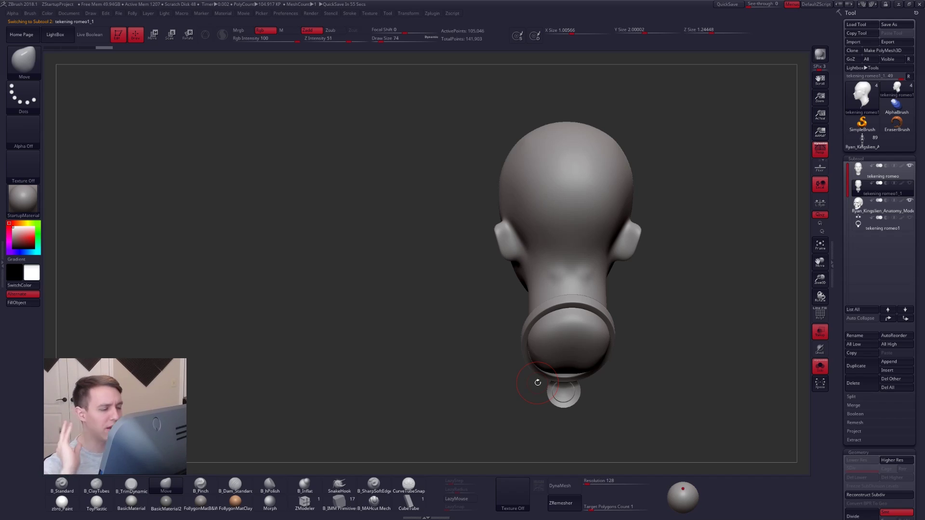
- Examine the isolated original head in side view, checking the eye-to-ear alignment with a Transpose line, with Draw Size set to 104
right_click_drag(509, 244, 541, 241, "shift")
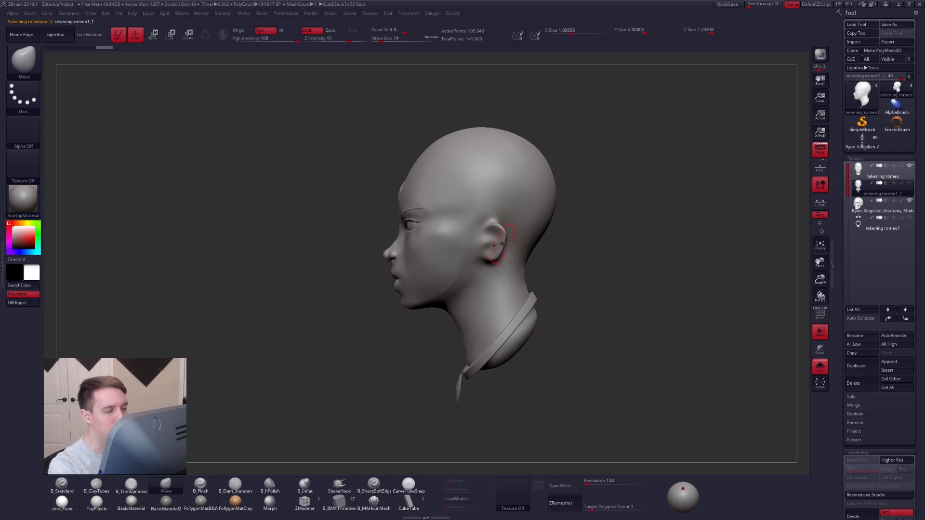
mouse_move(474, 250)
right_mouse_down()
mouse_move(504, 247)
mouse_move(471, 245)
right_mouse_up()
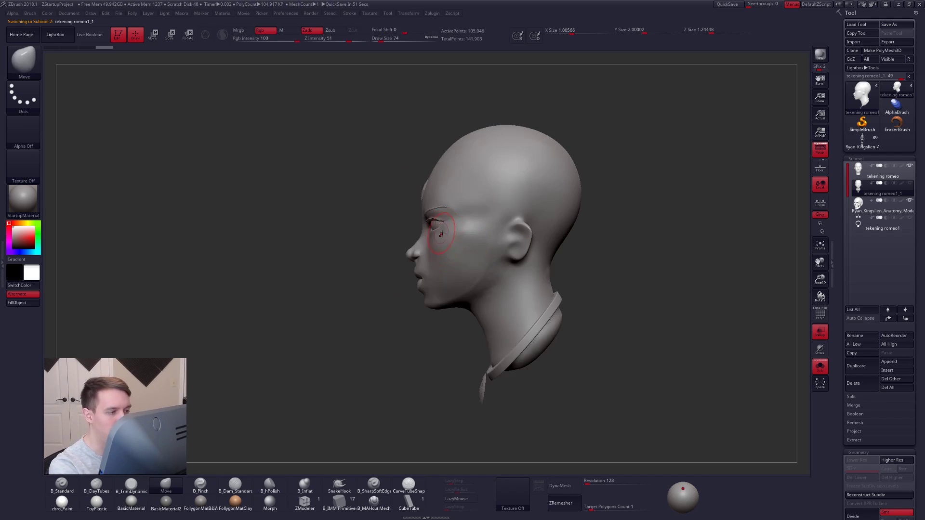
key("space")
left_click_drag(463, 256, 470, 256)
mouse_move(470, 256)
right_mouse_down("ctrl")
mouse_move(484, 269)
mouse_move(488, 301)
right_mouse_up("ctrl")
key("w")
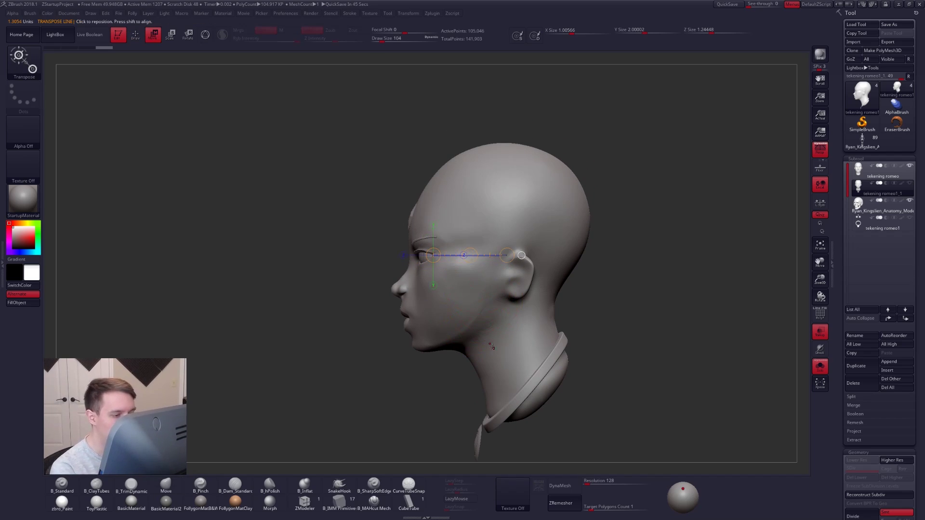
key("q")
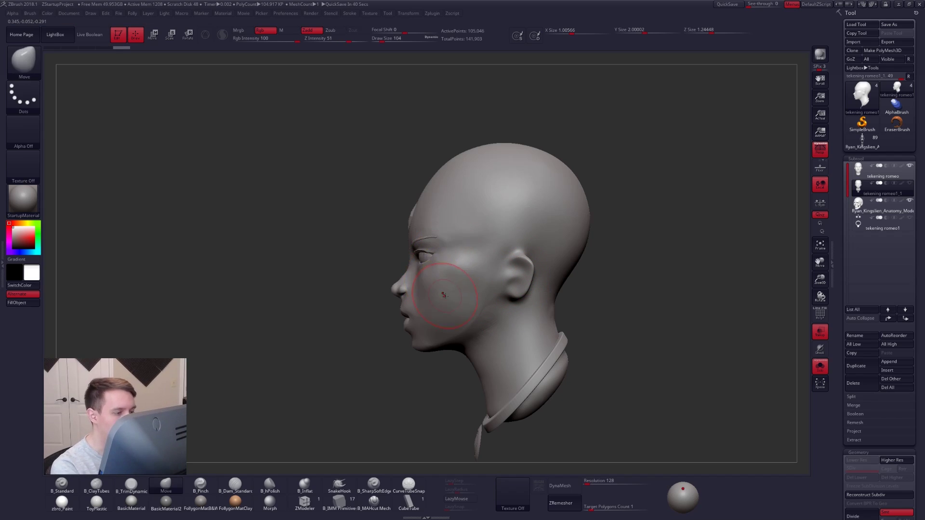
- Reselect the reworked head and rebuild its mesh with DynaMesh at resolution 128
right_click_drag(444, 291, 506, 292)
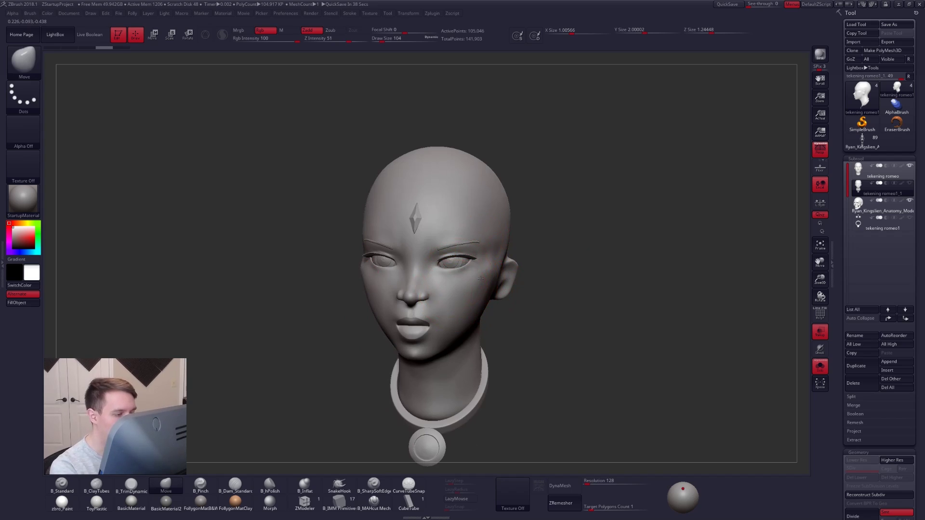
right_click_drag(426, 310, 459, 302, "alt")
left_click(861, 173)
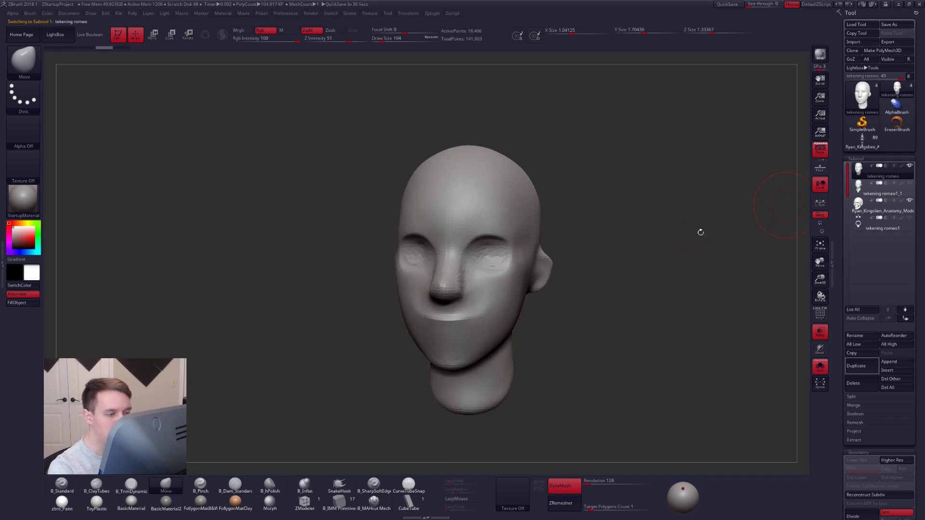
right_click_drag(540, 268, 479, 265)
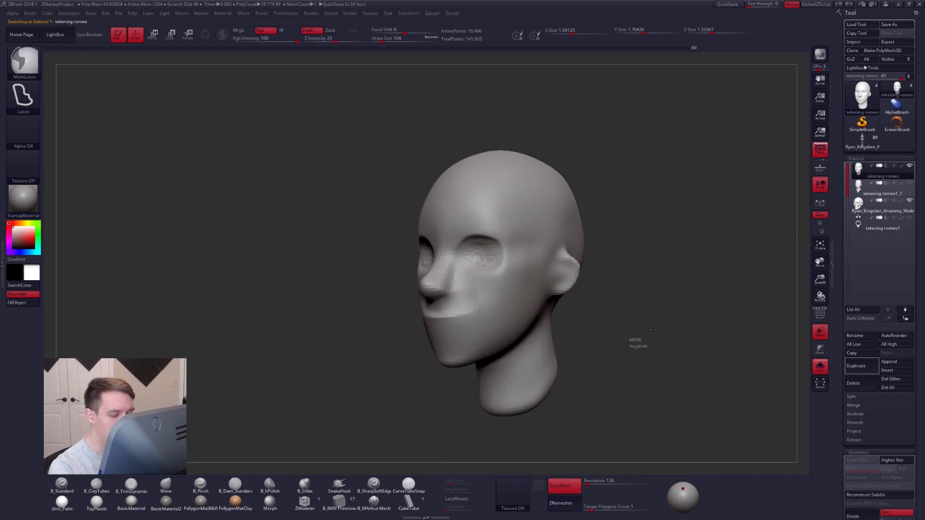
left_click_drag(632, 334, 743, 274, "ctrl")
- Refine the upper edges of the eye sockets with B_Pinch at Draw Sizes 61 and 88, and pick B_ClayTubes at Draw Size 121
key("space")
left_click(501, 262)
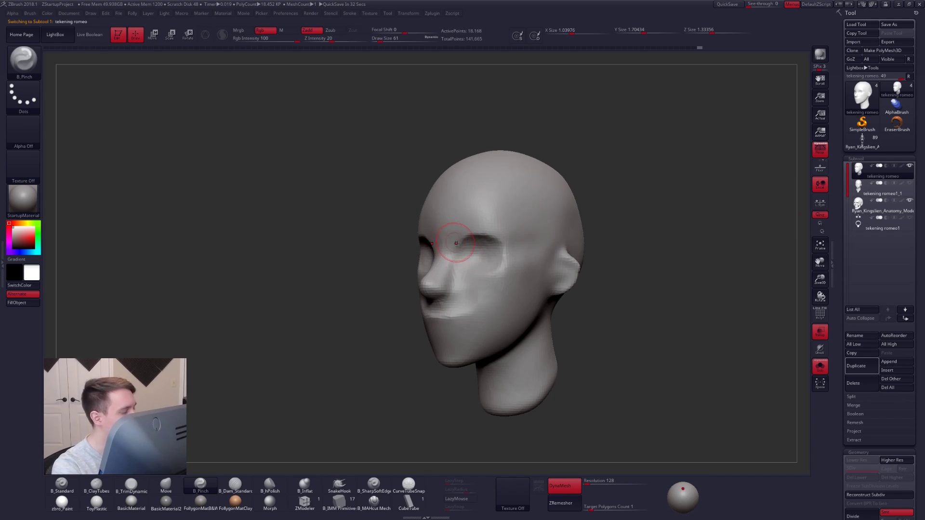
key("space")
left_click_drag(507, 248, 510, 248)
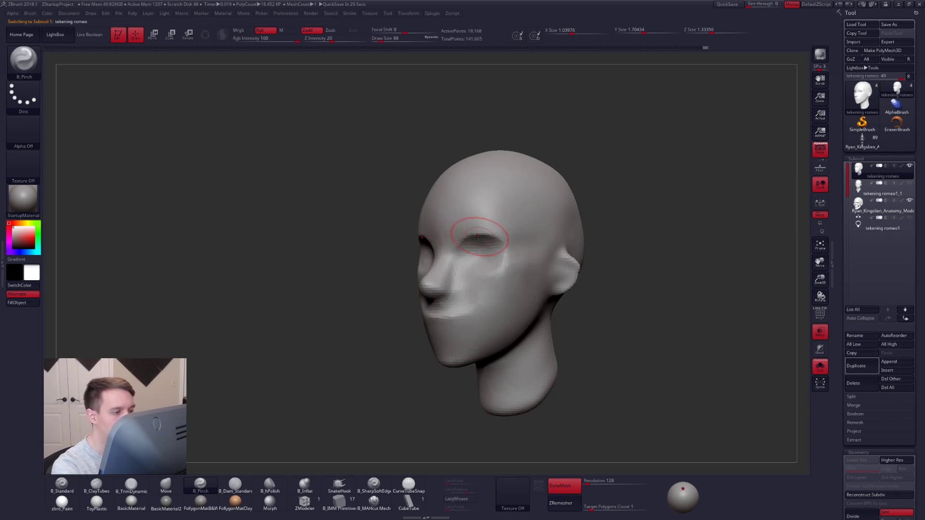
right_click_drag(499, 233, 530, 235)
key("space")
left_click_drag(493, 237, 496, 237)
key("2")
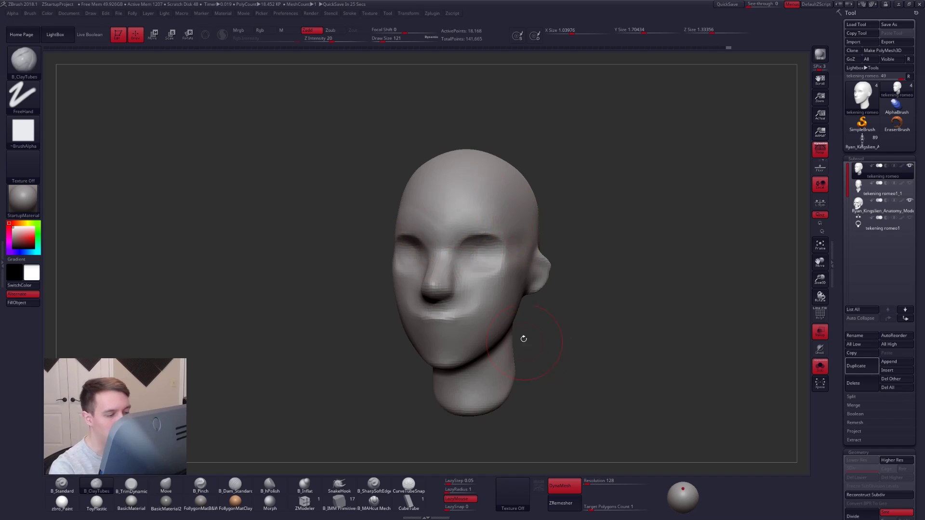
- Try narrowing the original head's cranium and jaw in front view with the Move brush at Draw Size 321
key("alt+Down")
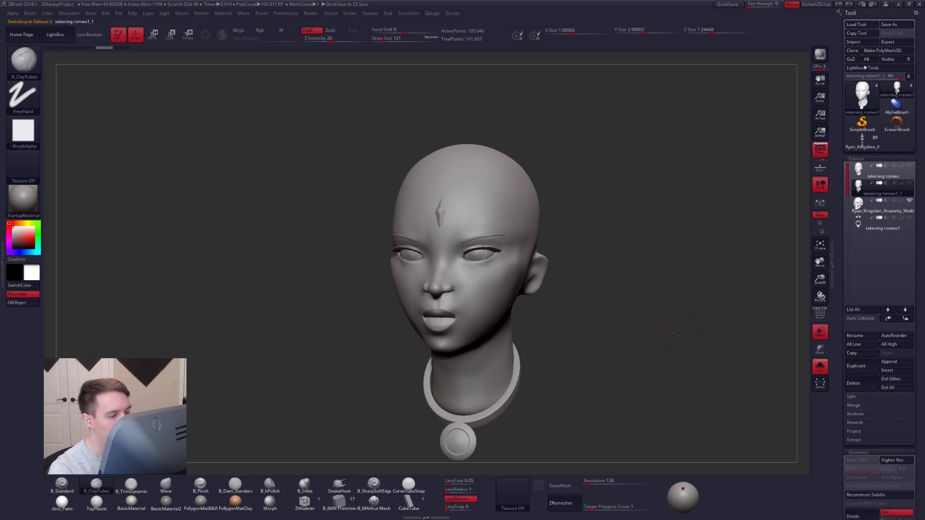
left_click_drag(685, 341, 656, 347)
key("b")
key("m")
key("v")
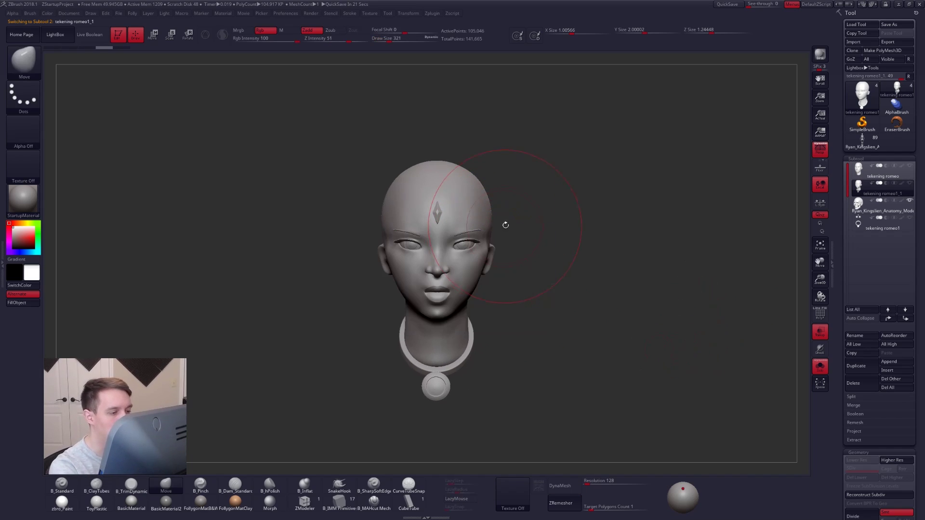
left_click_drag(487, 211, 470, 258)
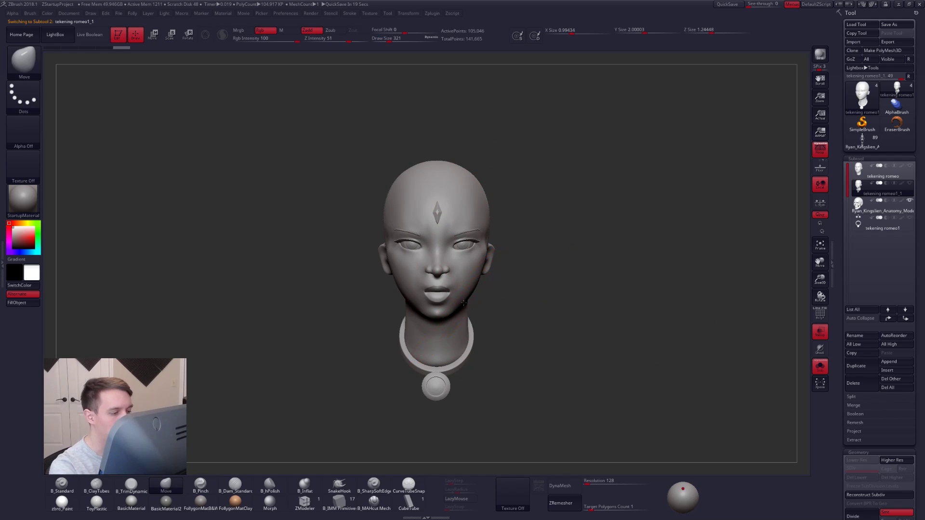
left_click_drag(463, 303, 460, 312)
- Try tightening the original head's jawline from below and in front, and its cranium sides, with the Move brush at Draw Size 252
right_click_drag(481, 316, 434, 335)
key("space")
left_click_drag(467, 289, 464, 289)
right_click_drag(470, 338, 467, 275)
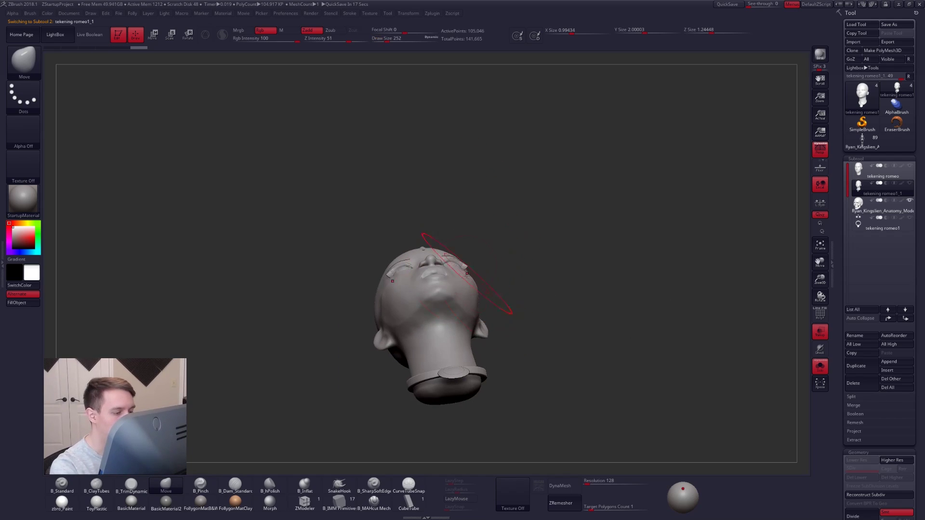
left_click_drag(472, 312, 469, 307)
right_click_drag(469, 304, 468, 333)
left_click_drag(469, 325, 466, 322)
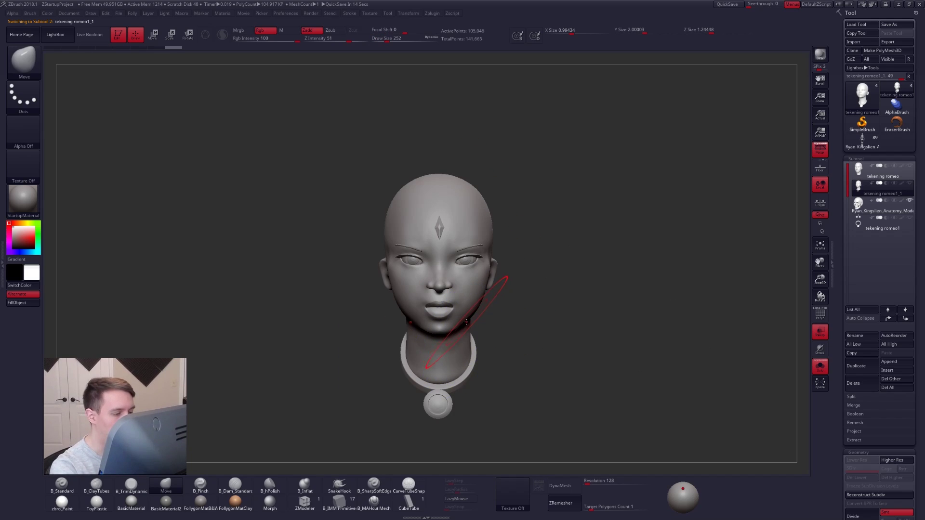
left_click_drag(478, 315, 487, 262)
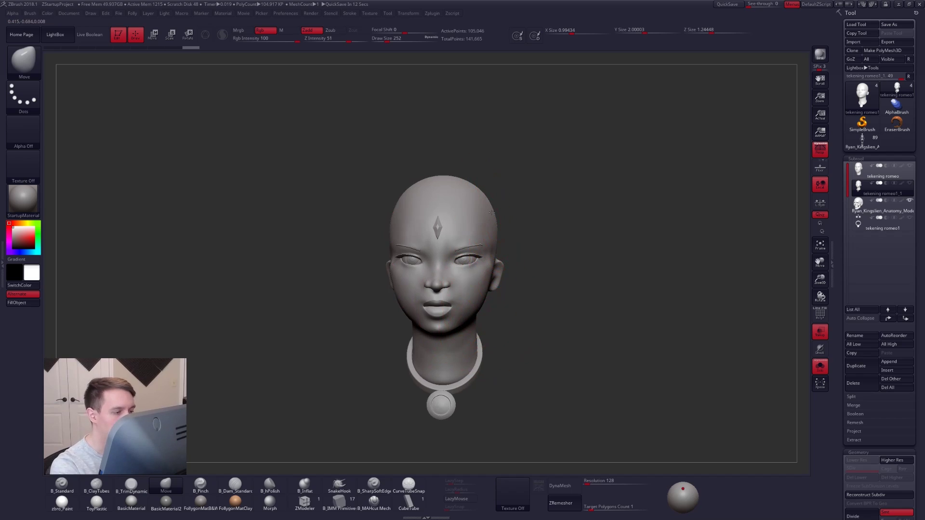
right_click_drag(492, 213, 483, 293)
left_click_drag(485, 294, 481, 293)
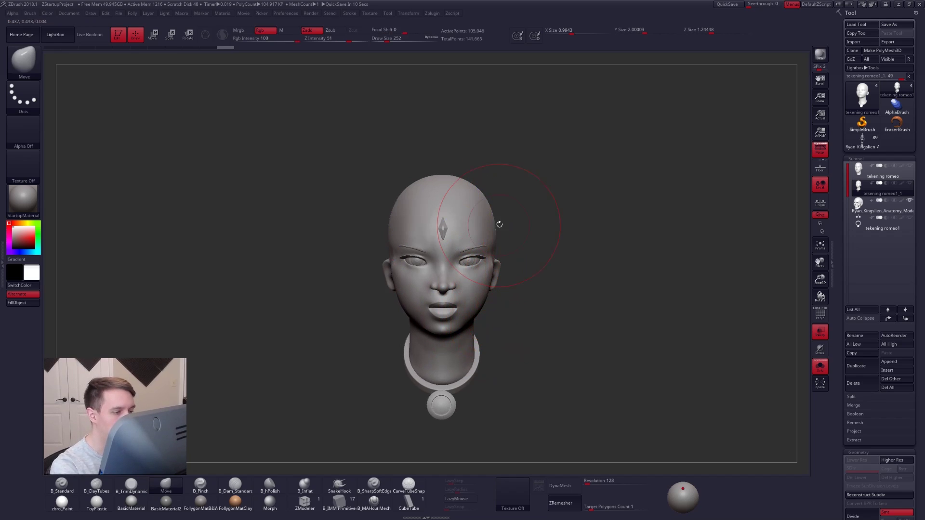
left_click_drag(488, 198, 483, 200)
- Try pulling in the back of the original head's skull at Draw Size 335 and adjusting its upper forehead at Draw Size 215
right_click_drag(554, 217, 487, 223, "shift")
key("space")
left_click_drag(543, 222, 548, 222)
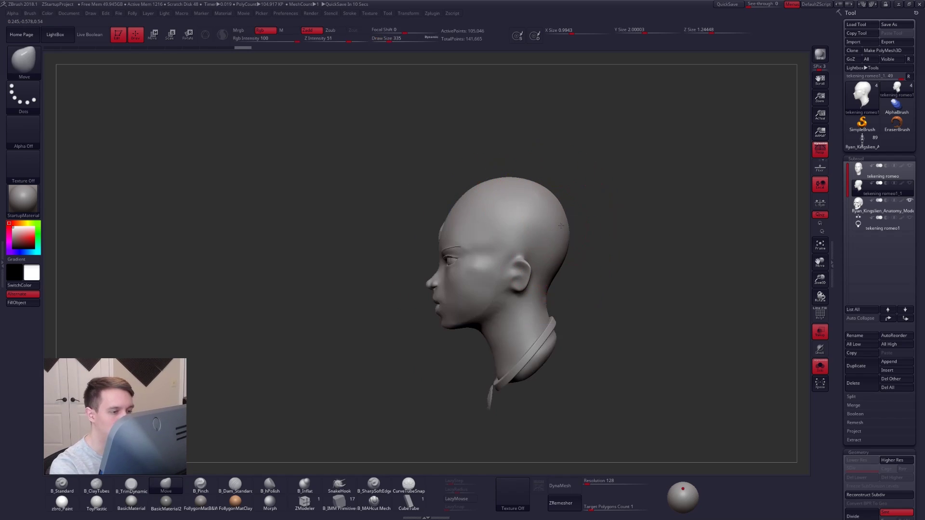
key("space")
left_click_drag(475, 210, 473, 210)
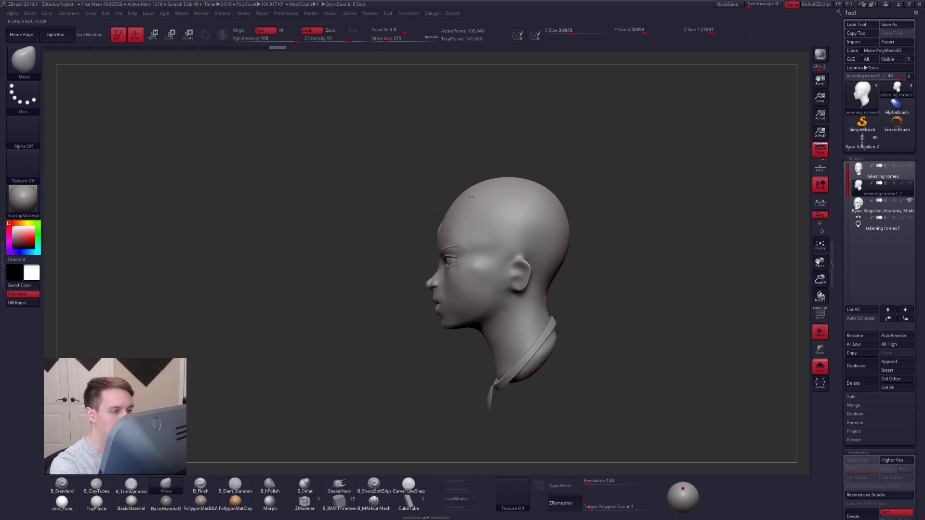
- Try defining planes beside the original head's nose bridge with B_ClayTubes at Draw Sizes 33 and 40
mouse_move(474, 214)
right_mouse_down("shift")
mouse_move(539, 217)
mouse_move(460, 289)
right_mouse_up("shift")
key("space")
left_click_drag(459, 288, 456, 288)
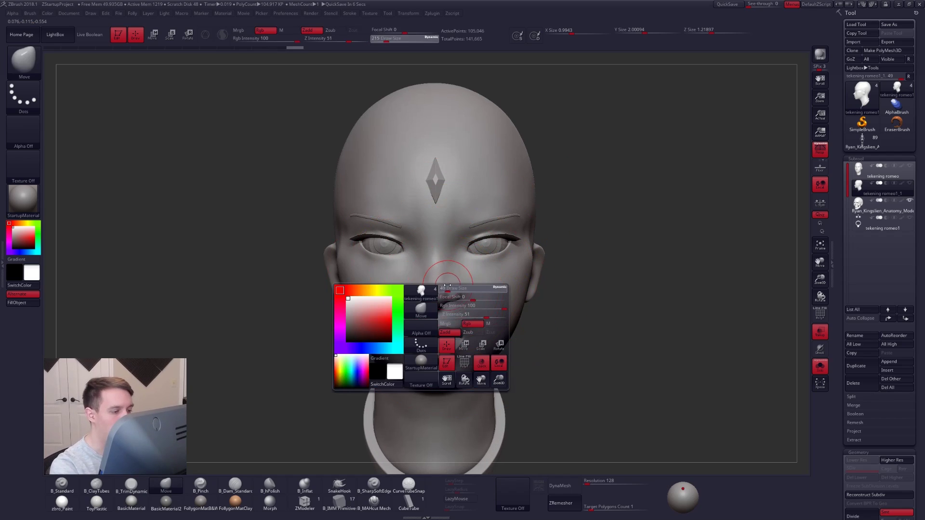
right_click_drag(487, 276, 450, 280)
key("2")
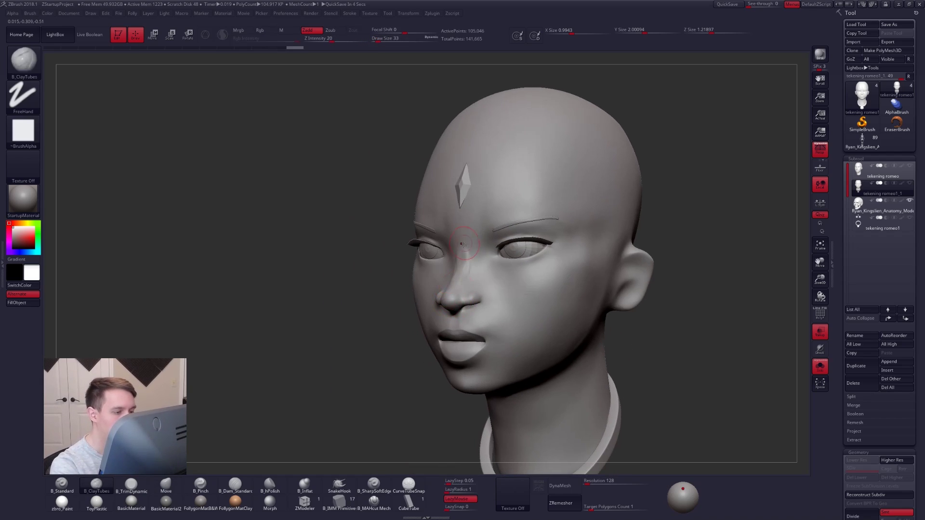
key("space")
left_click_drag(463, 260, 475, 285)
left_click_drag(474, 261, 470, 279)
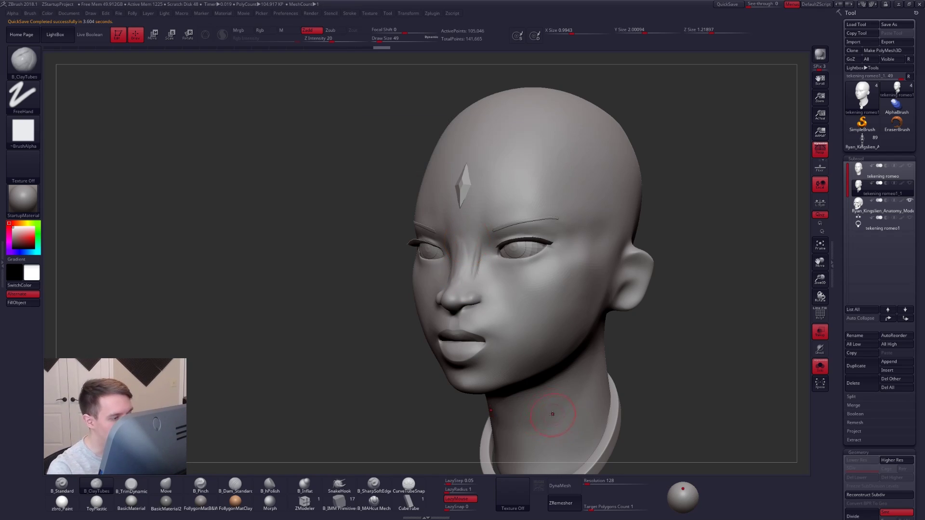
- Try building up form from the mouth corner toward the cheek on the original head with B_ClayTubes at Draw Size 43
mouse_move(552, 414)
right_mouse_down("alt")
mouse_move(544, 365)
mouse_move(520, 342)
mouse_move(517, 368)
right_mouse_up("alt")
key("space")
left_click_drag(478, 292, 475, 292)
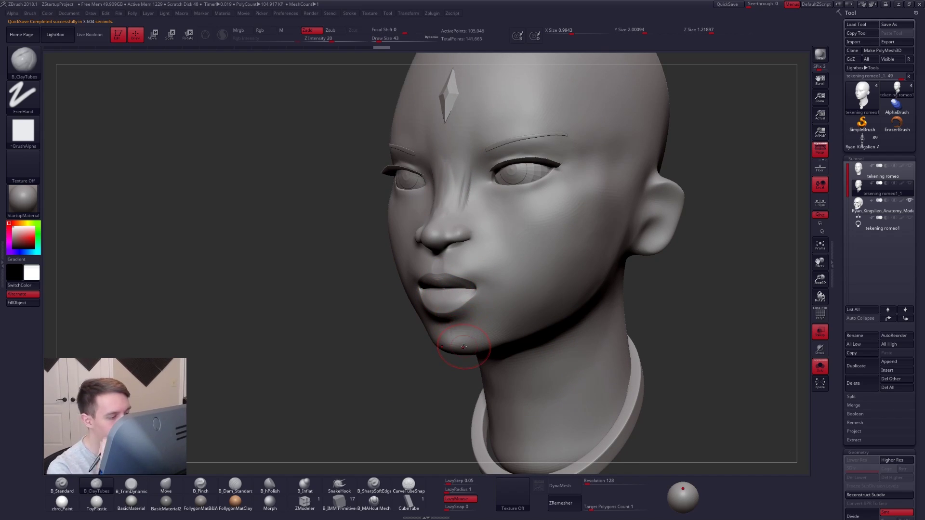
mouse_move(478, 307)
left_mouse_down()
mouse_move(495, 269)
mouse_move(484, 264)
mouse_move(487, 284)
mouse_move(519, 302)
left_mouse_up()
mouse_move(485, 262)
left_mouse_down()
mouse_move(516, 294)
mouse_move(501, 282)
mouse_move(482, 306)
left_mouse_up()
- Undo the recent clay strokes on the original head's nose and mouth areas
key("ctrl")
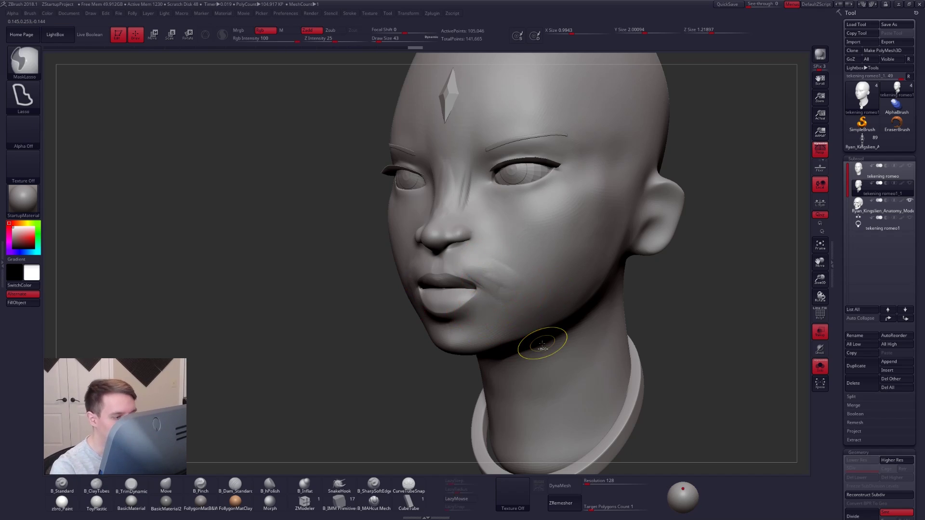
key("ctrl+z")
mouse_move(698, 346)
left_mouse_down("alt")
mouse_move(708, 347)
mouse_move(645, 348)
left_mouse_up("alt")
key("ctrl+z")
key("ctrl+z")
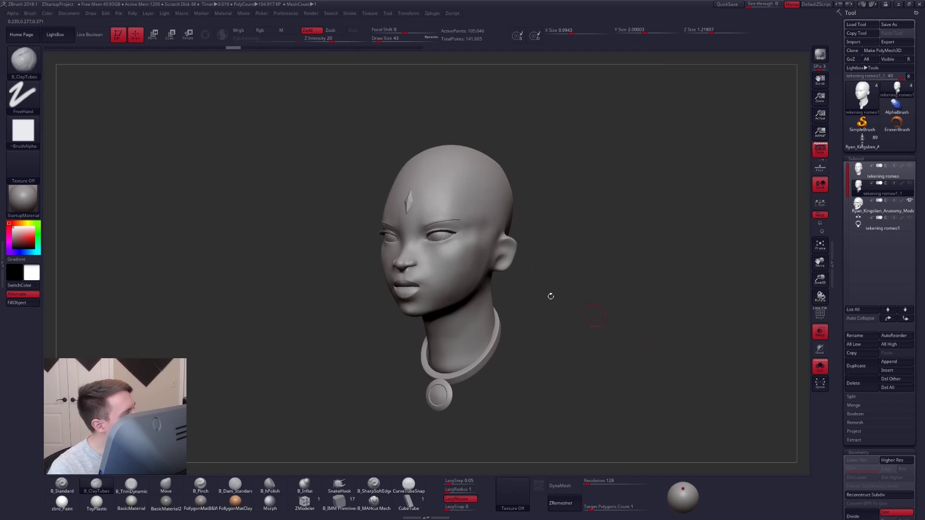
- Compare both heads in front view, then revert the original head to the first state in its undo history
left_click_drag(617, 270, 684, 268, "shift")
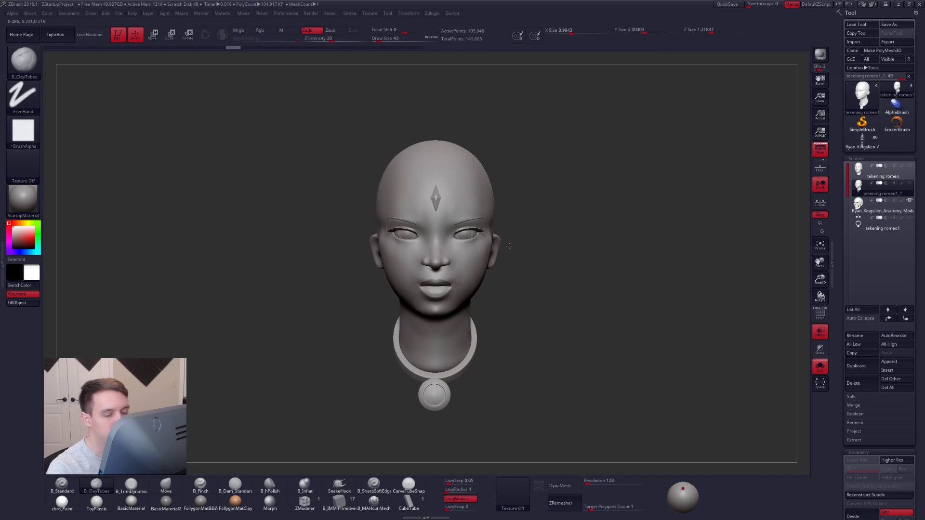
left_click(867, 176)
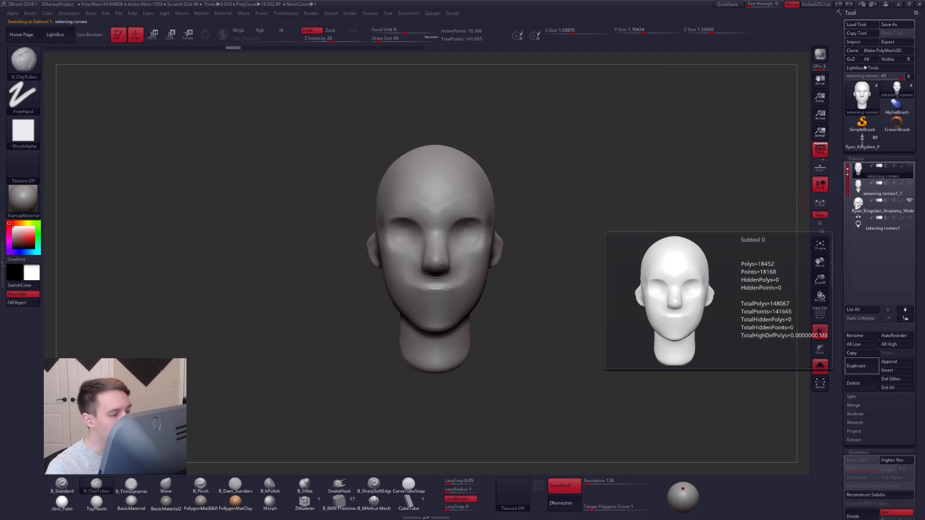
left_click(860, 194)
right_click_drag(428, 210, 458, 208, "alt")
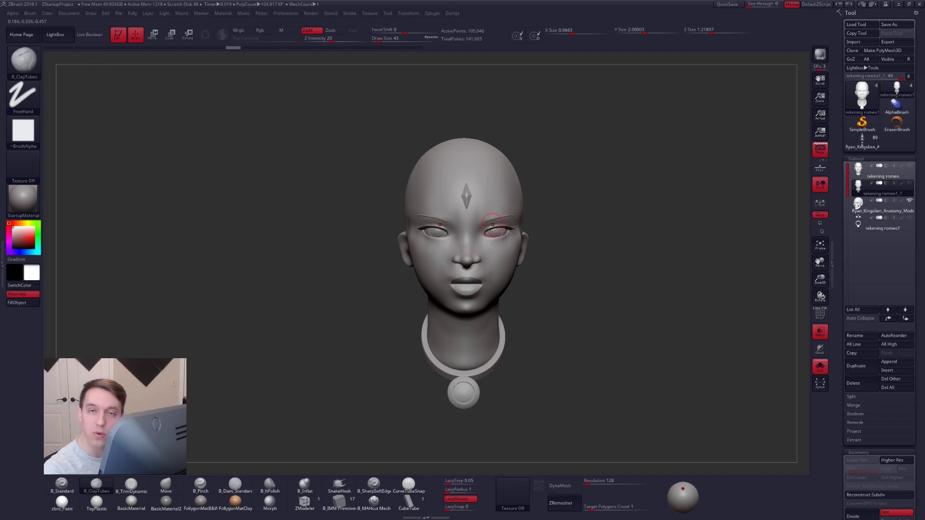
left_click(51, 48)
scroll(501, 173, "up", 3)
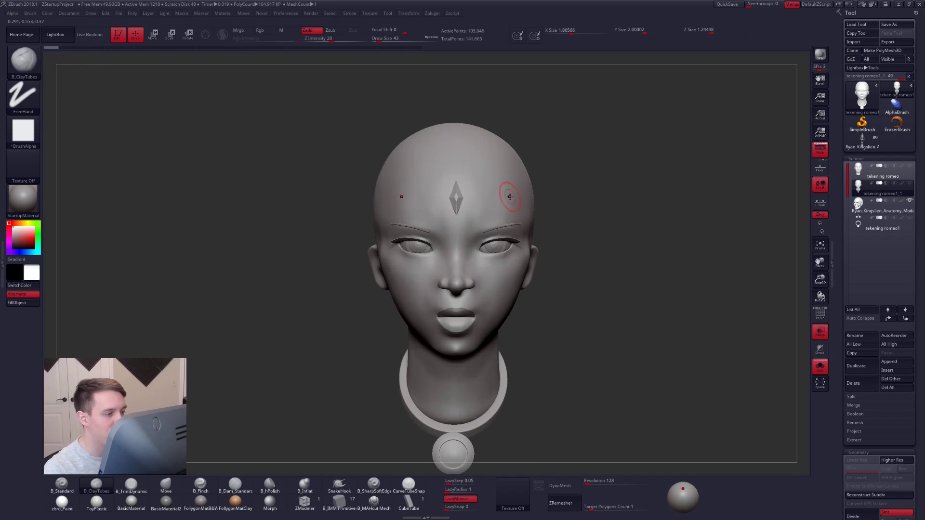